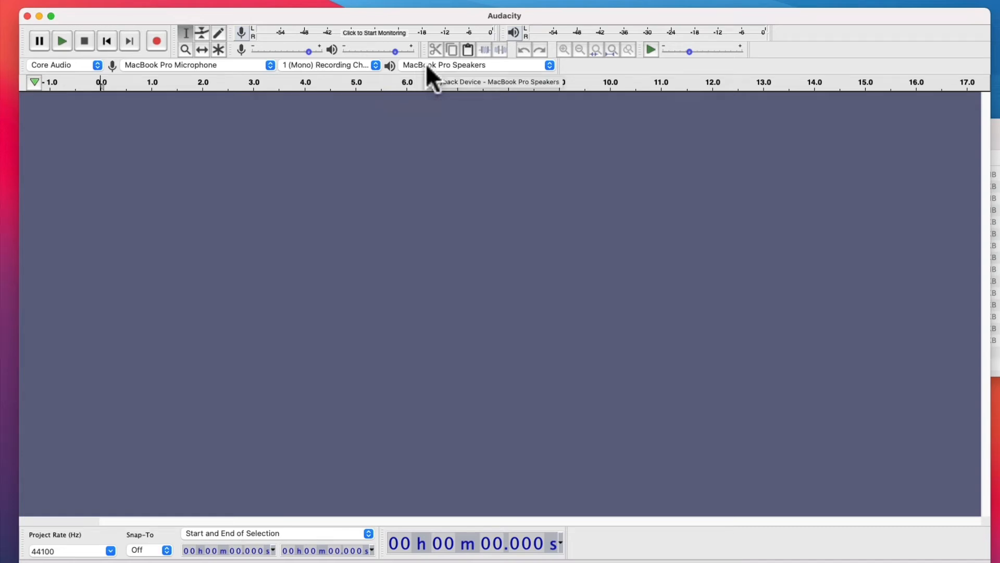
Save the empty project under the name Demo1.
left_click(456, 181)
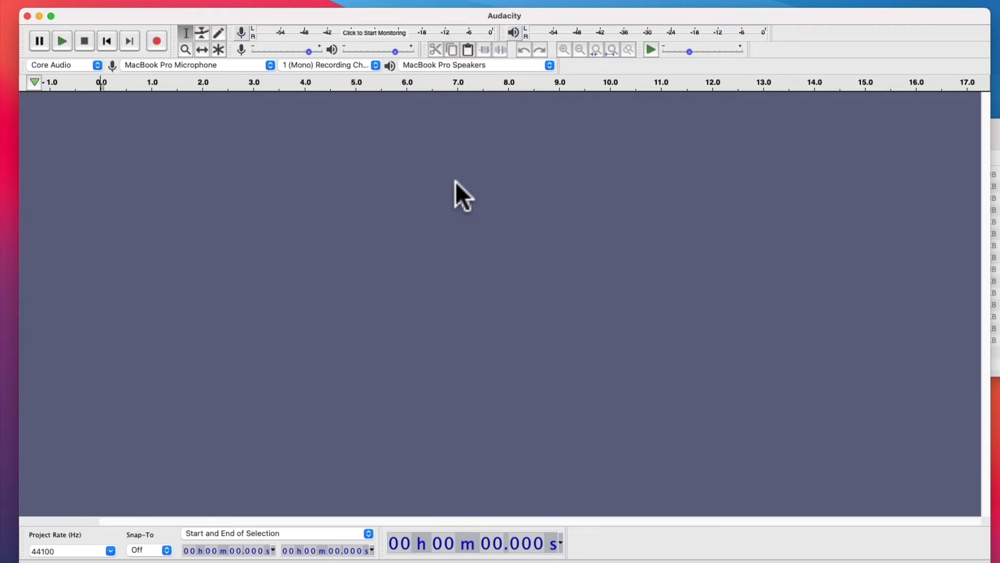
left_click(100, 5)
mouse_move(109, 62)
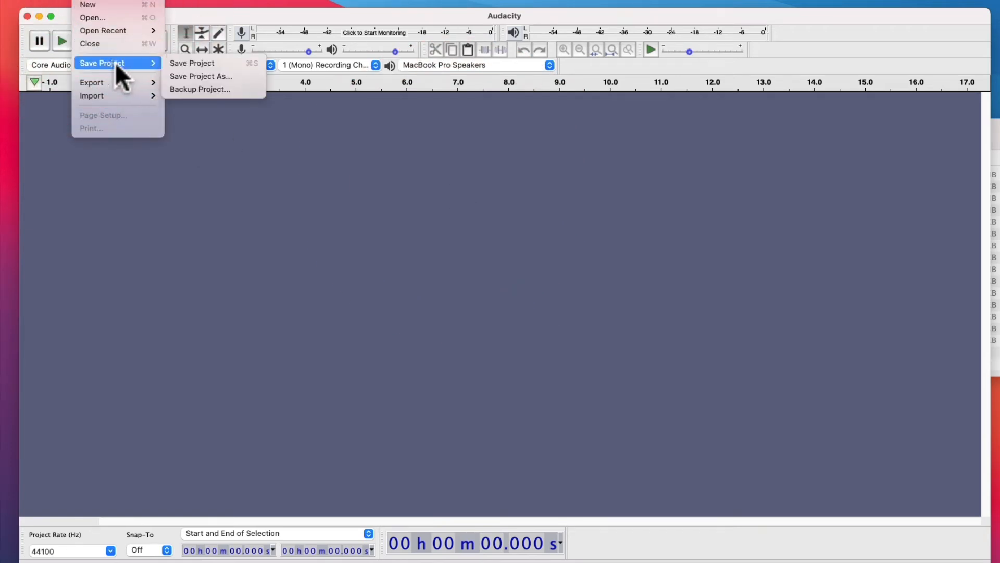
left_click(210, 76)
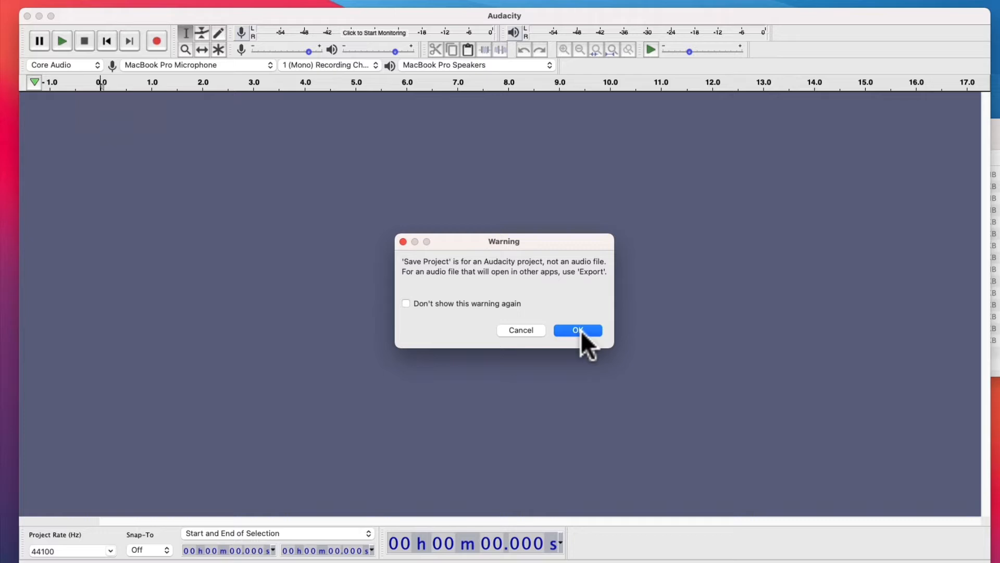
left_click(579, 330)
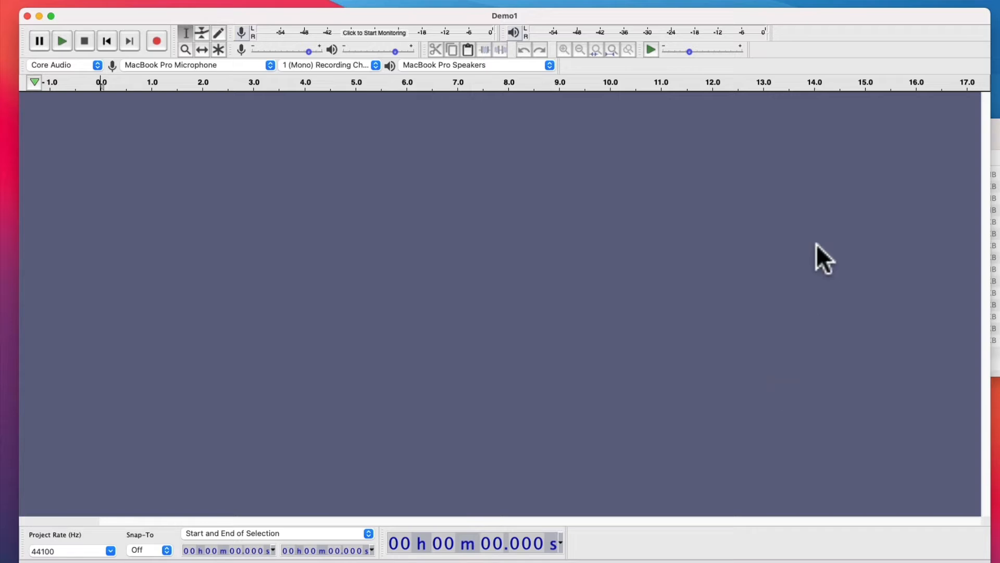
Add Music_violins.mp3 and Background_Wolves-Howling.mp3 from the Sounds folder window as separate tracks, and remove both tracks again.
left_click(995, 198)
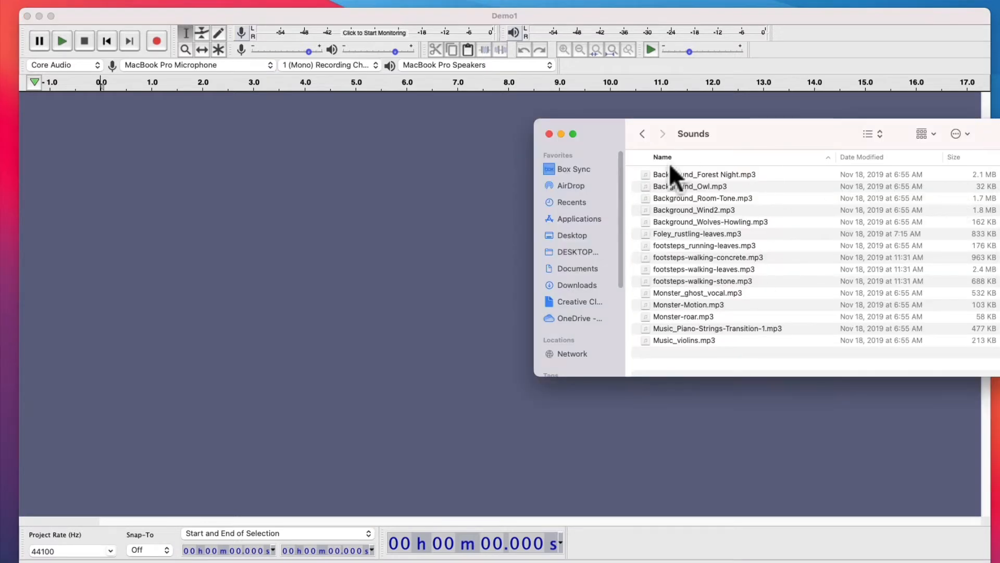
left_click_drag(693, 339, 237, 228)
left_click_drag(706, 223, 297, 338)
left_click(303, 341)
left_click(637, 312)
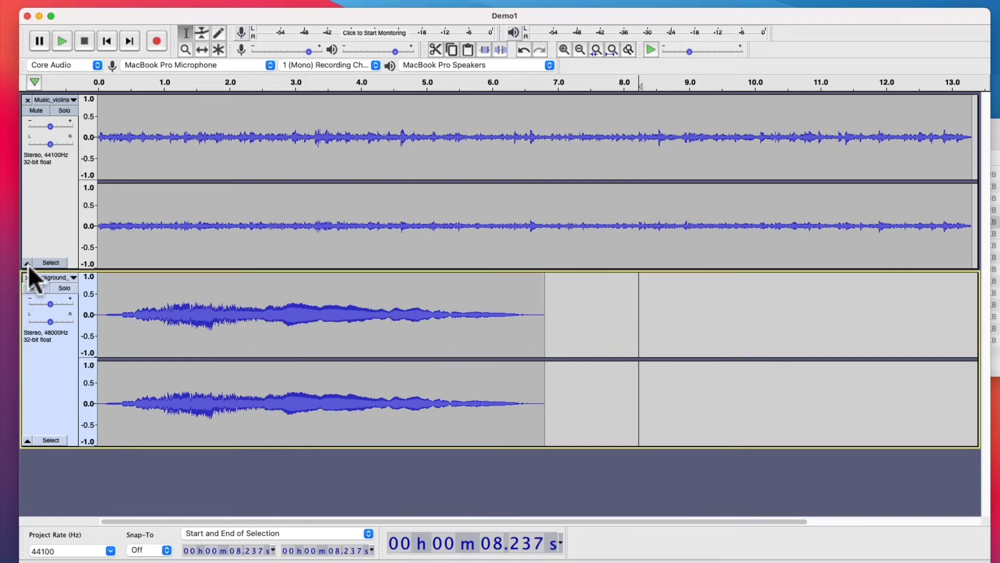
left_click(27, 277)
left_click(28, 99)
Import the Background_Wolves-Howling.mp3 and Music_violins.mp3 audio files into the Demo1 project using the Import command.
left_click(83, 2)
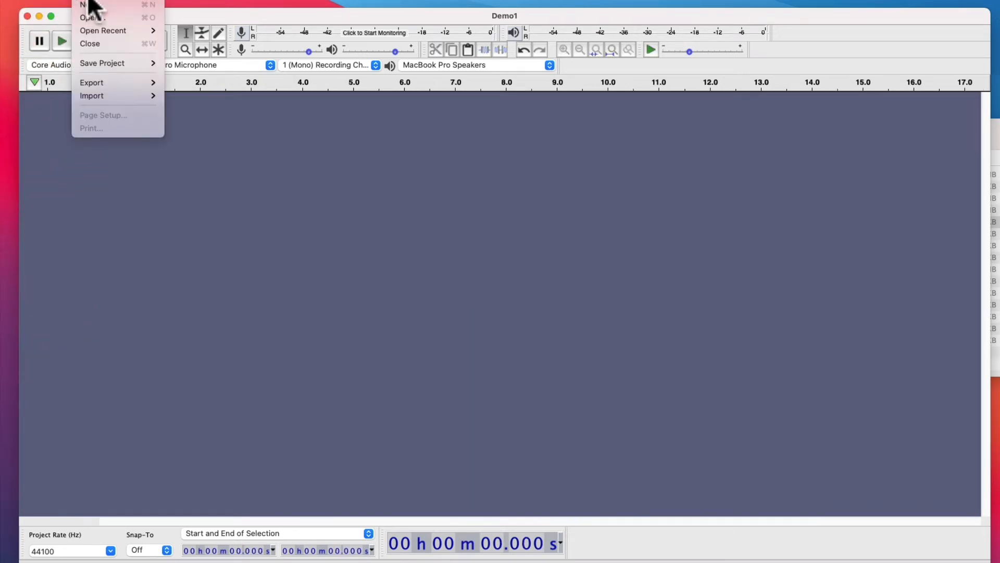
mouse_move(98, 95)
left_click(226, 95)
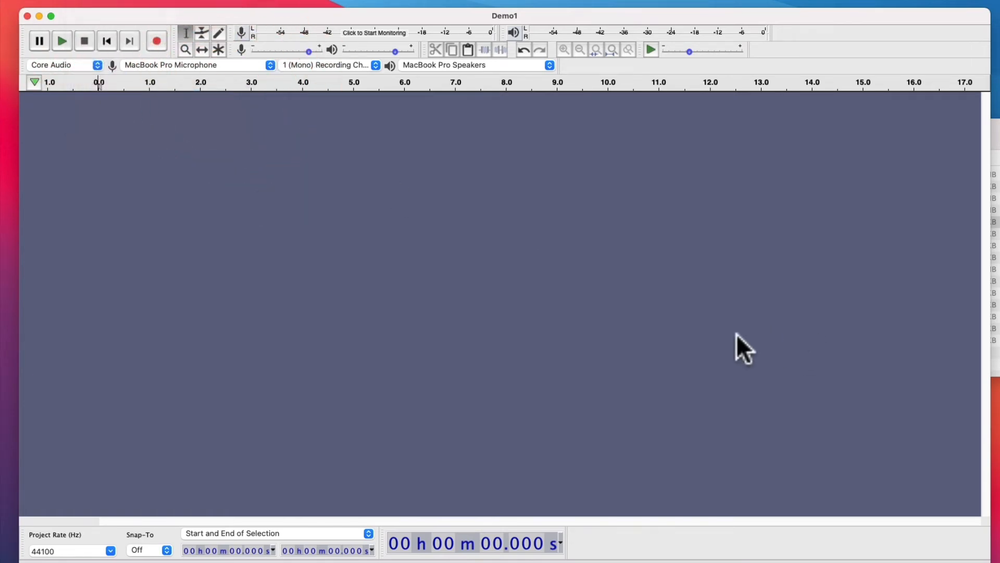
left_click(703, 331)
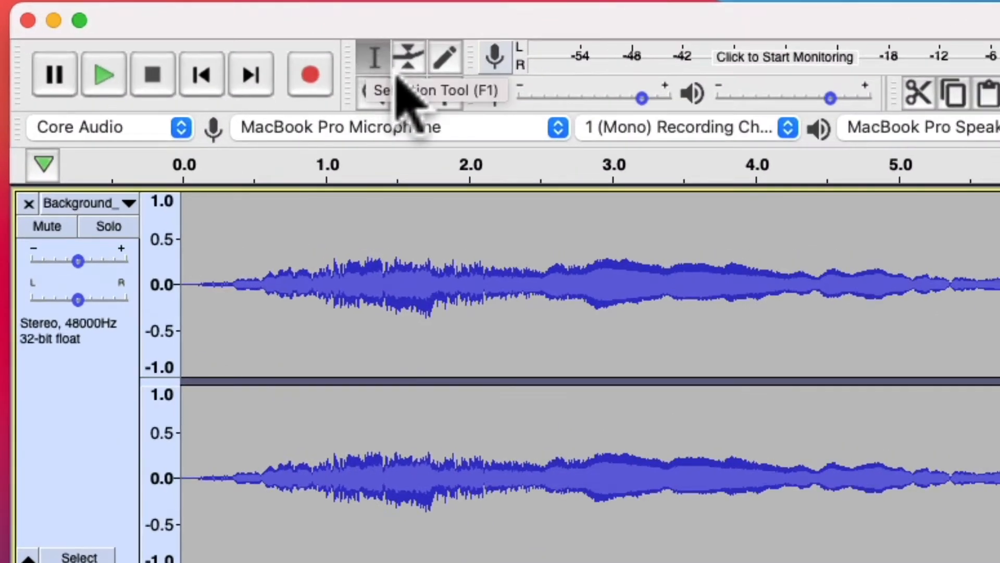
Try selecting stretches of the wolf-howling track with the Selection tool, starting with about 0.4 s to 4.7 s.
left_click_drag(241, 276, 849, 292)
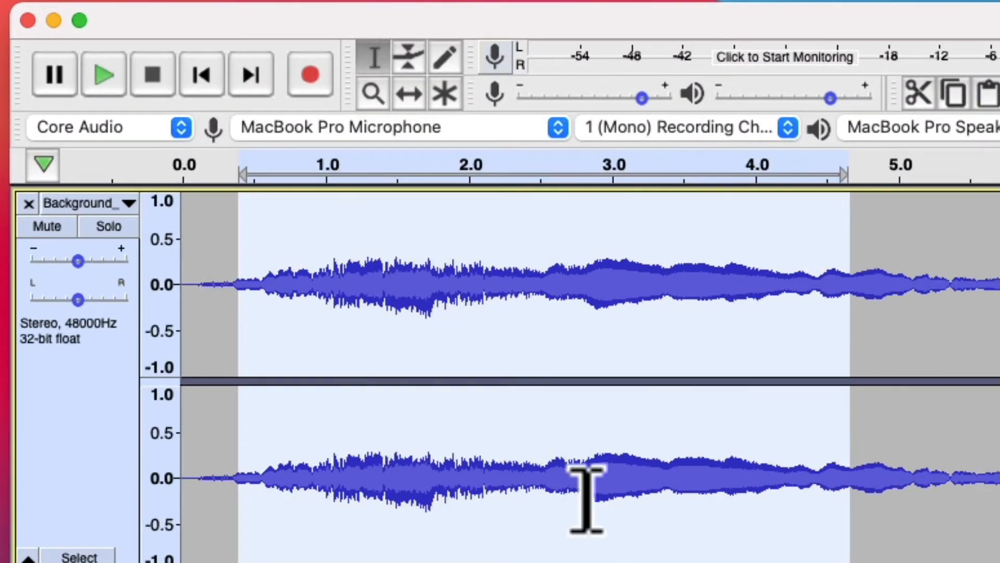
left_click_drag(163, 408, 641, 408)
left_click(234, 216)
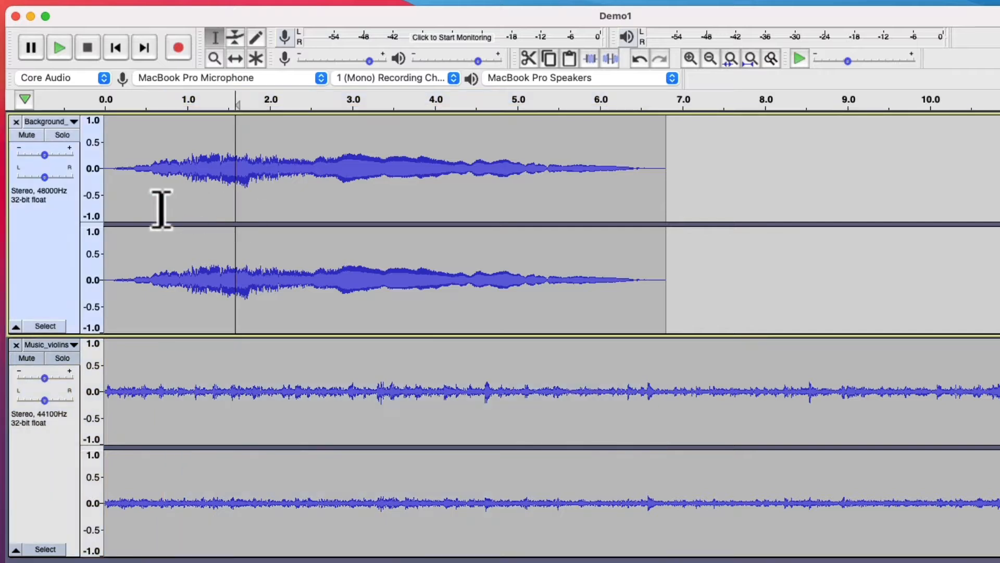
left_click_drag(162, 209, 509, 205)
Play the project from about 0.1 s and stop it, twice.
left_click(111, 205)
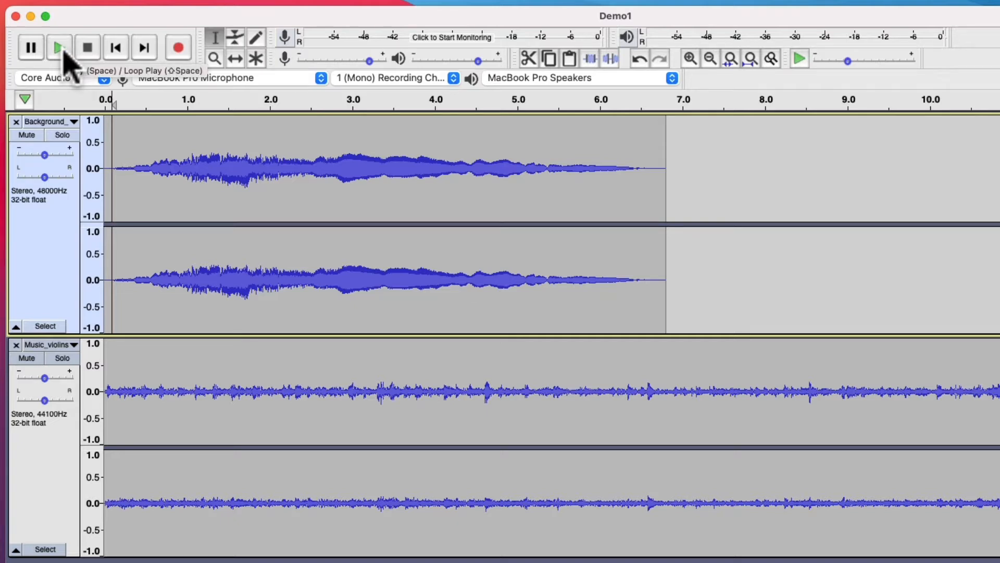
left_click(59, 48)
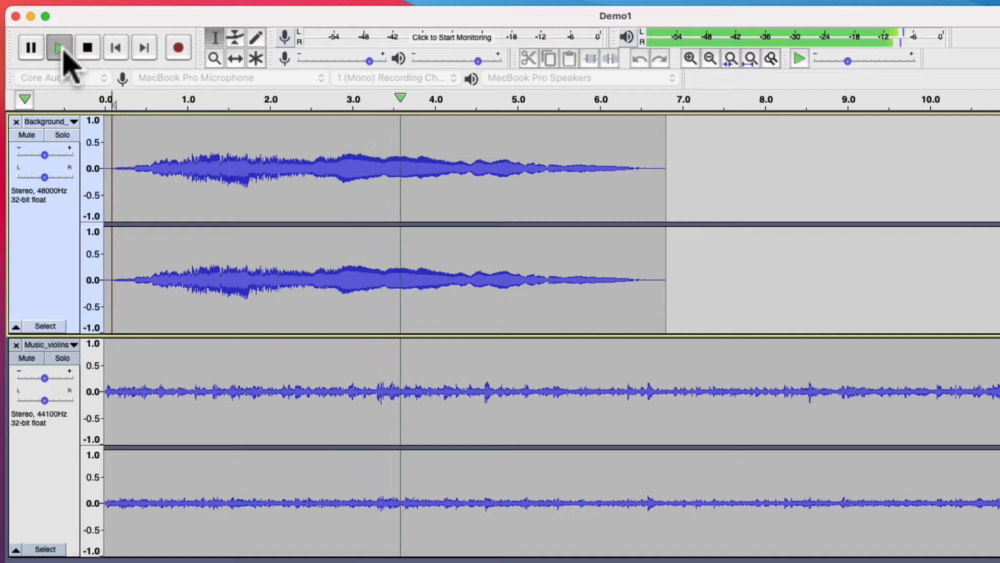
left_click(59, 48)
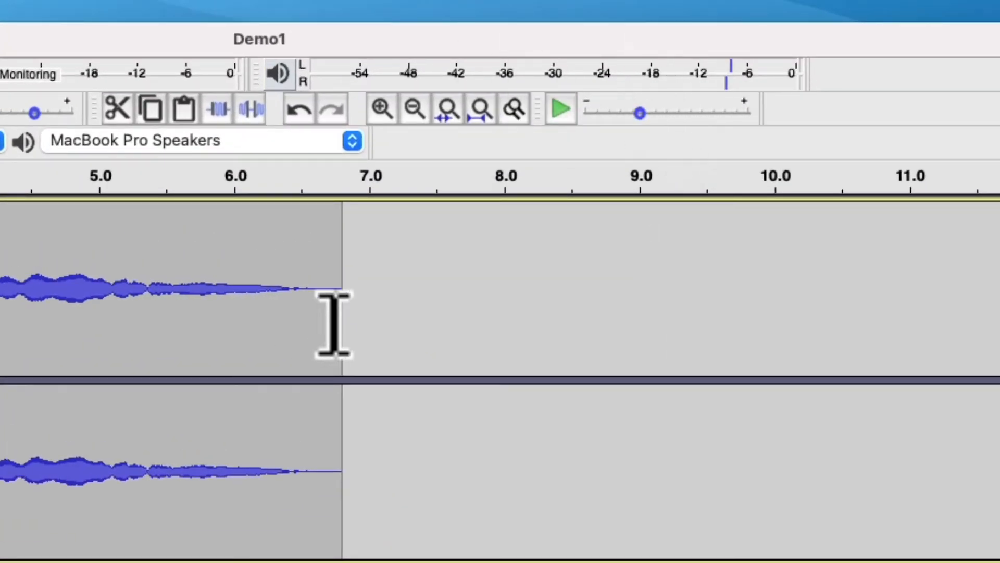
key("space")
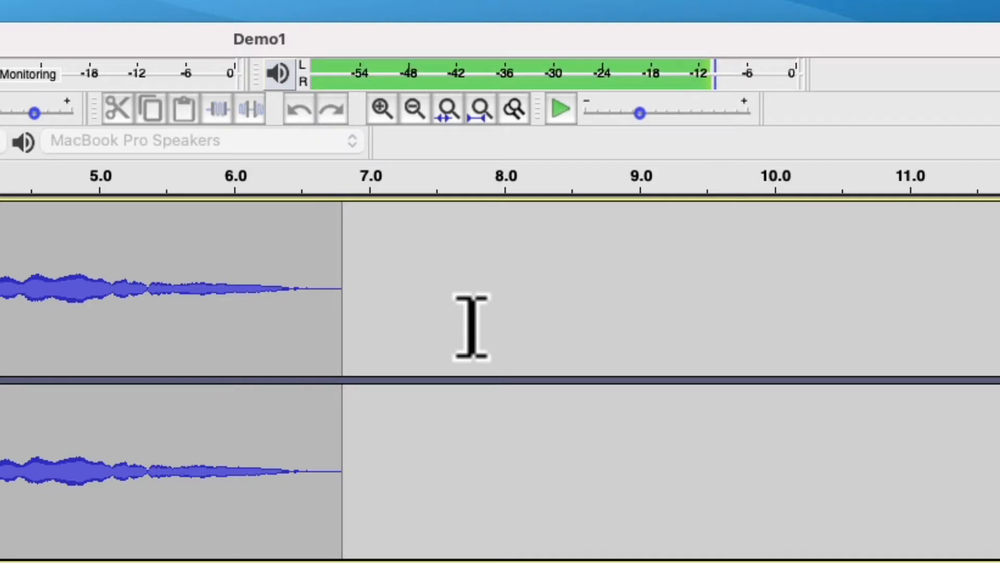
key("space")
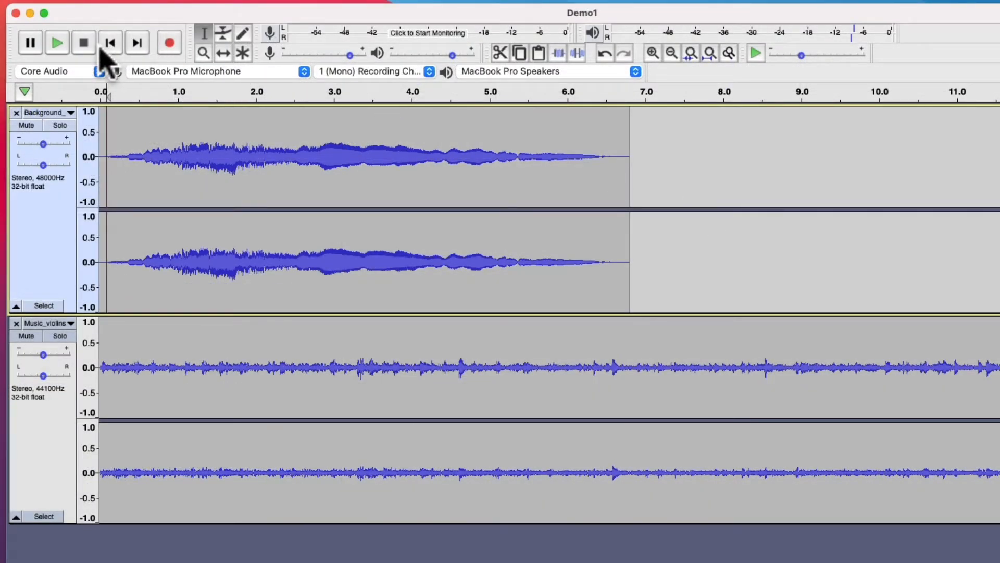
Start playback, pause it, and place the cursor in the wolf-howling track at about 2 s.
left_click(58, 44)
left_click(29, 45)
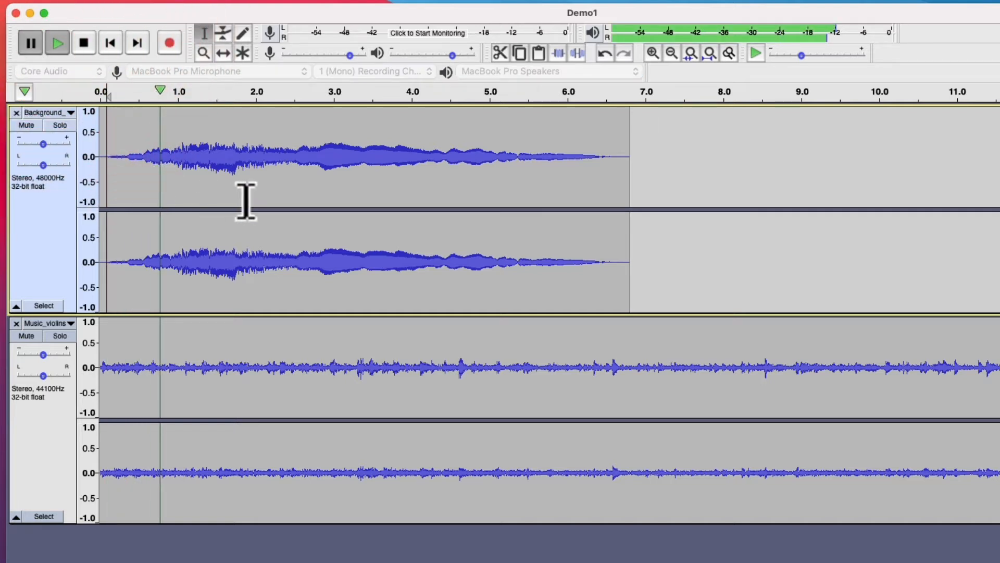
left_click(339, 272)
left_click(257, 208)
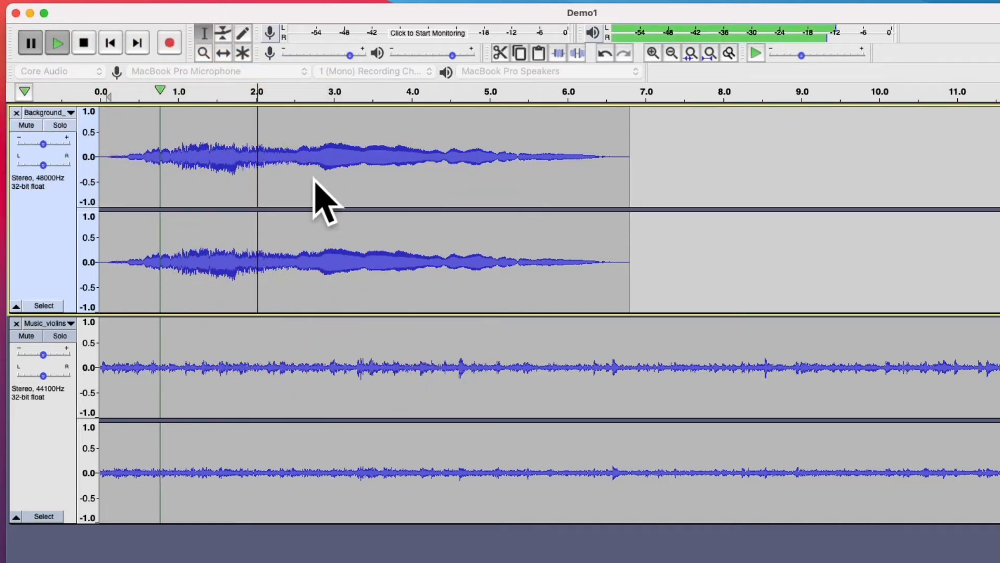
Try the Envelope and Time Shift tools while playback is paused, and return to the Selection tool.
left_click(223, 33)
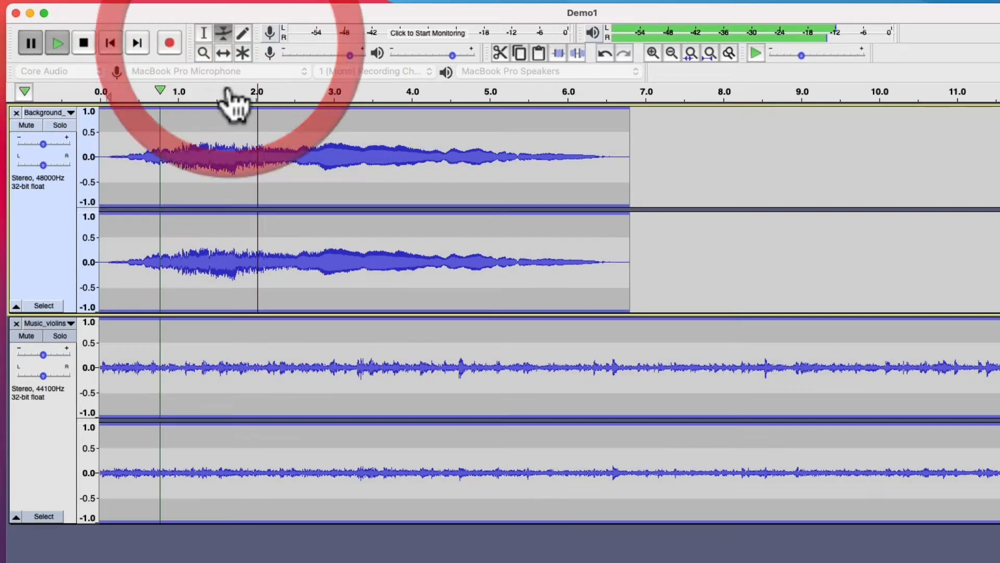
left_click(225, 52)
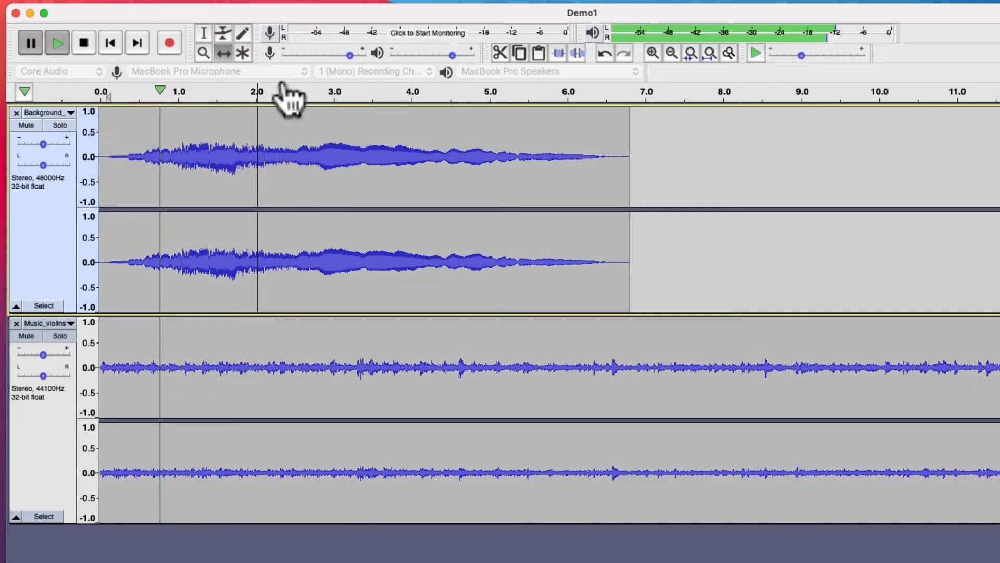
left_click(203, 33)
Stop the paused playback and place the cursor in the wolf-howling track at about 3 s.
left_click(84, 43)
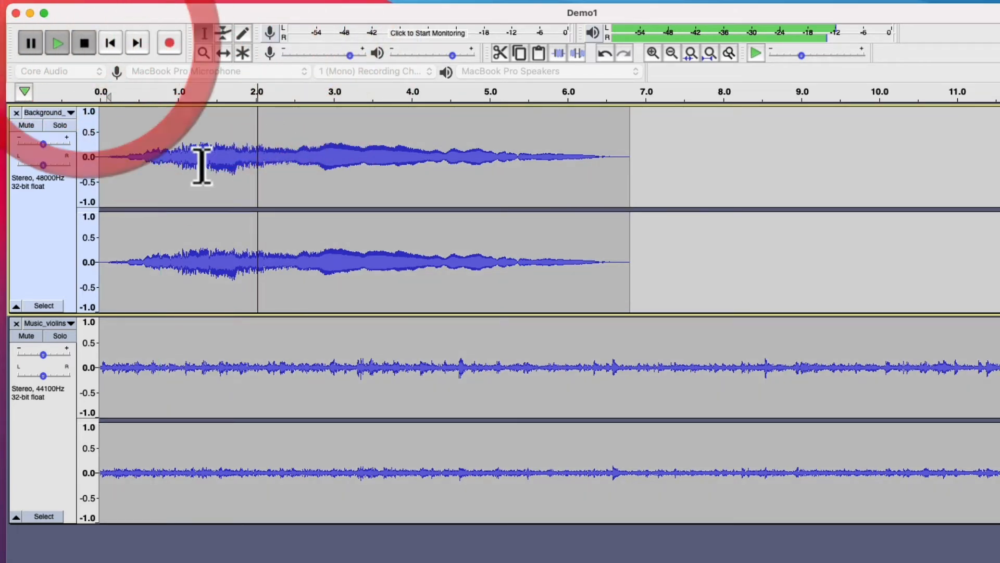
left_click(202, 167)
left_click(339, 167)
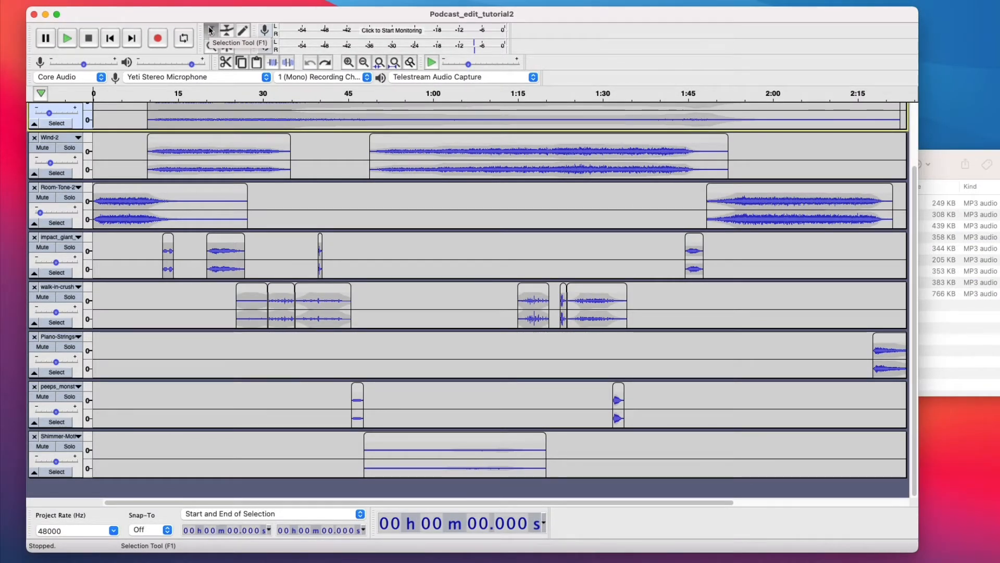
Select a section of the Forest Night track from about 0:29 to 1:04 in the Podcast_edit_tutorial2 project.
scroll(258, 190, "up", 3)
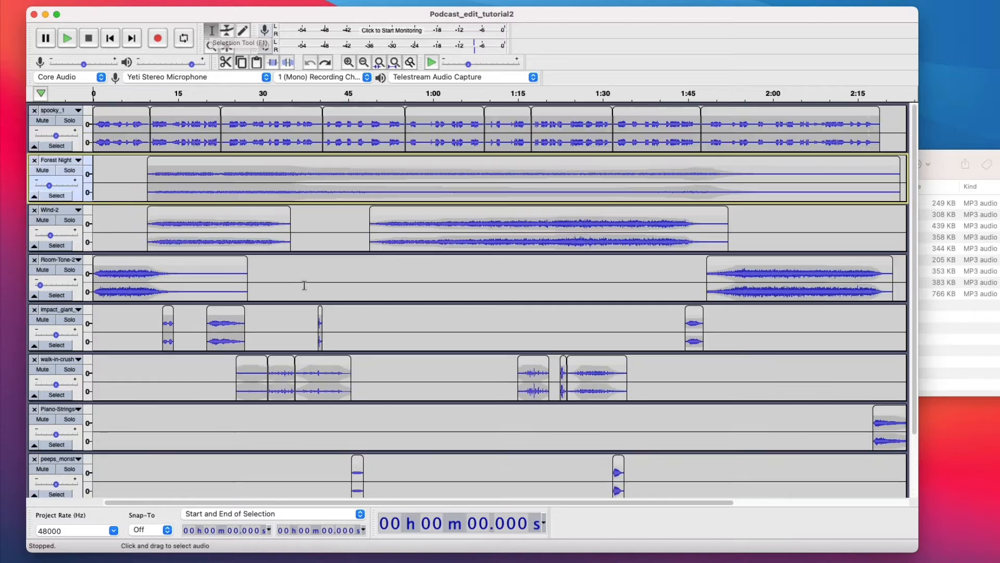
left_click_drag(255, 174, 455, 176)
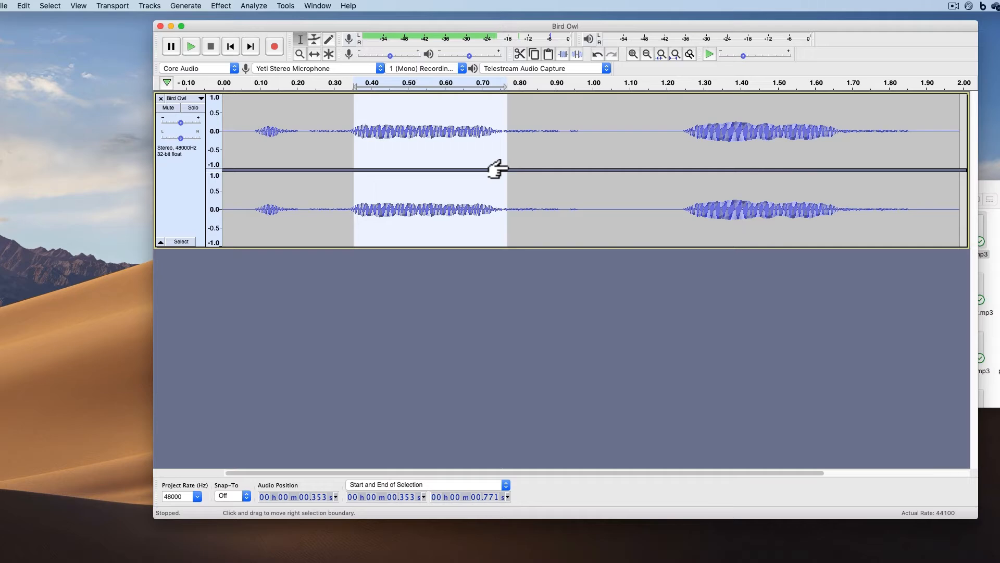
Try deleting the selected hoot in the Bird Owl track and the selected phrase in the spooky_1 track, undoing each deletion.
key("Delete")
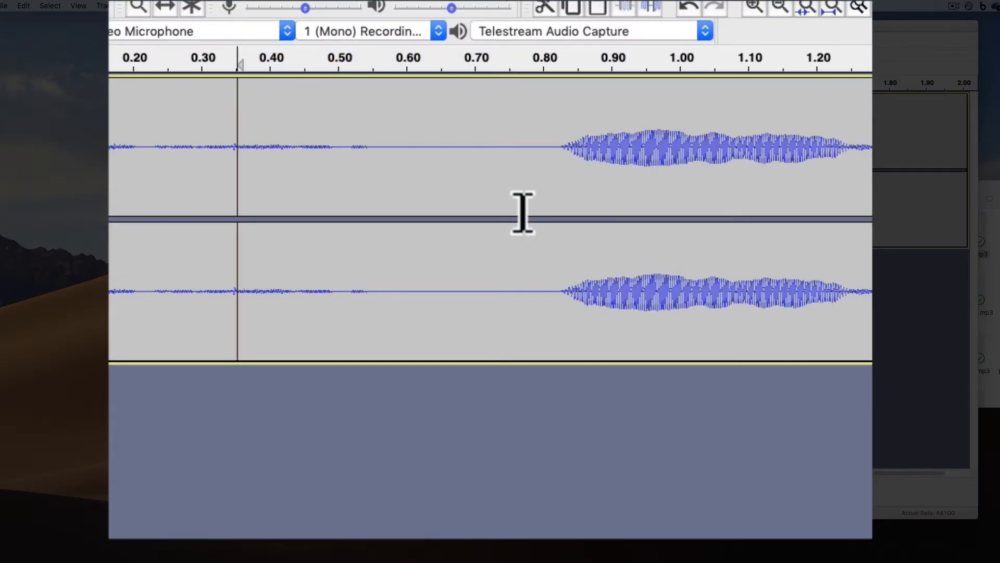
key("super+z")
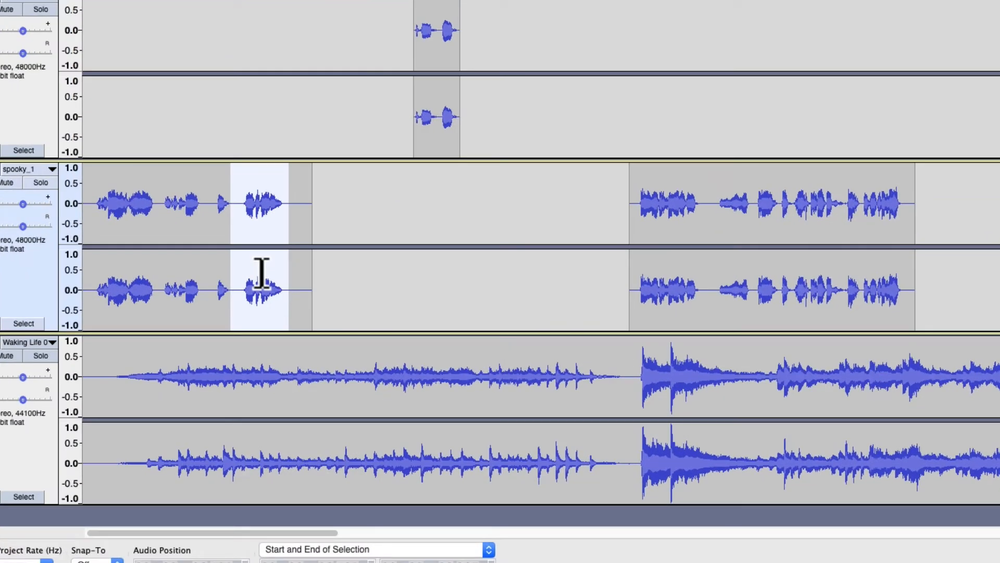
key("Delete")
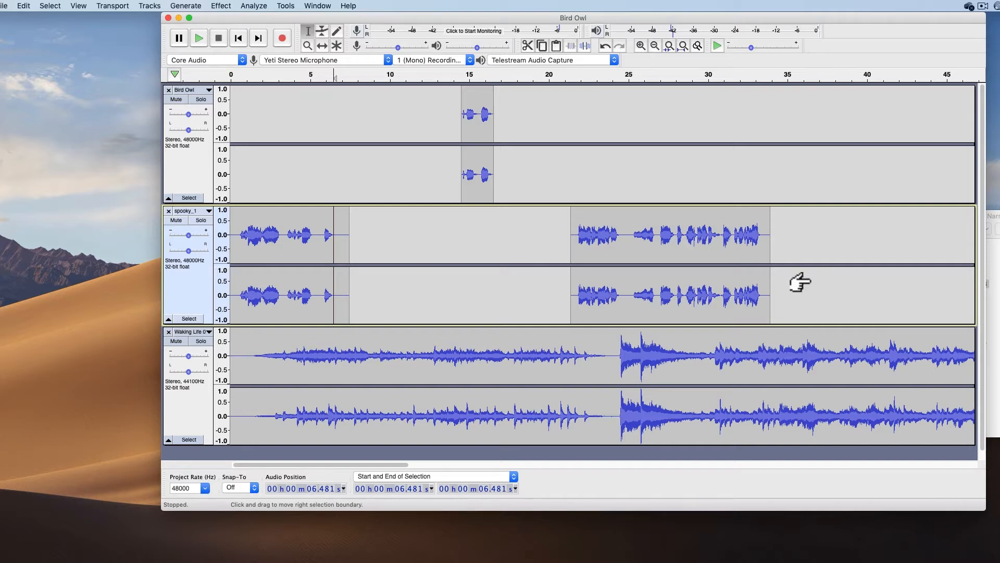
key("super+z")
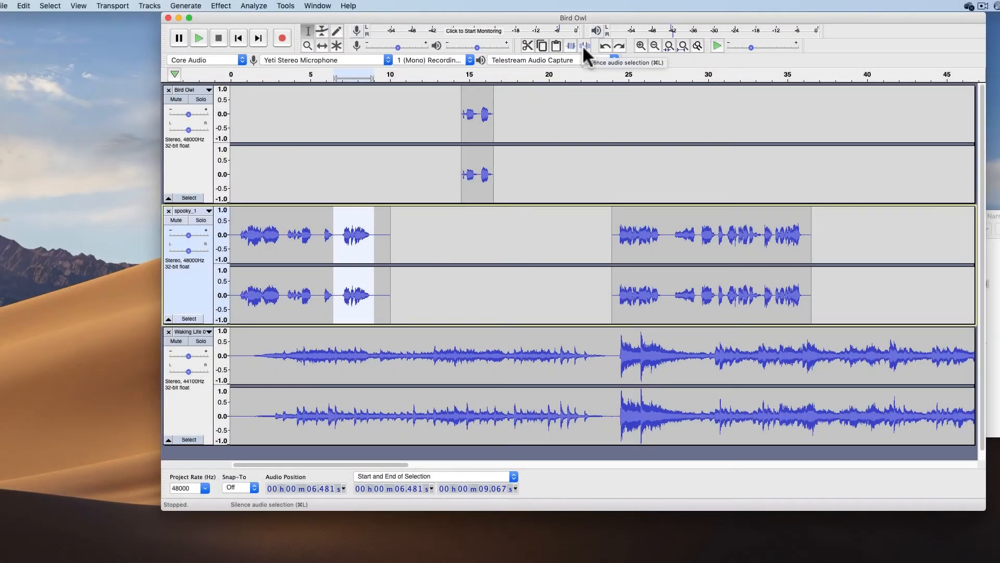
Try silencing the selected phrase in the spooky_1 track and trimming the audio outside it, undoing each edit.
left_click(584, 46)
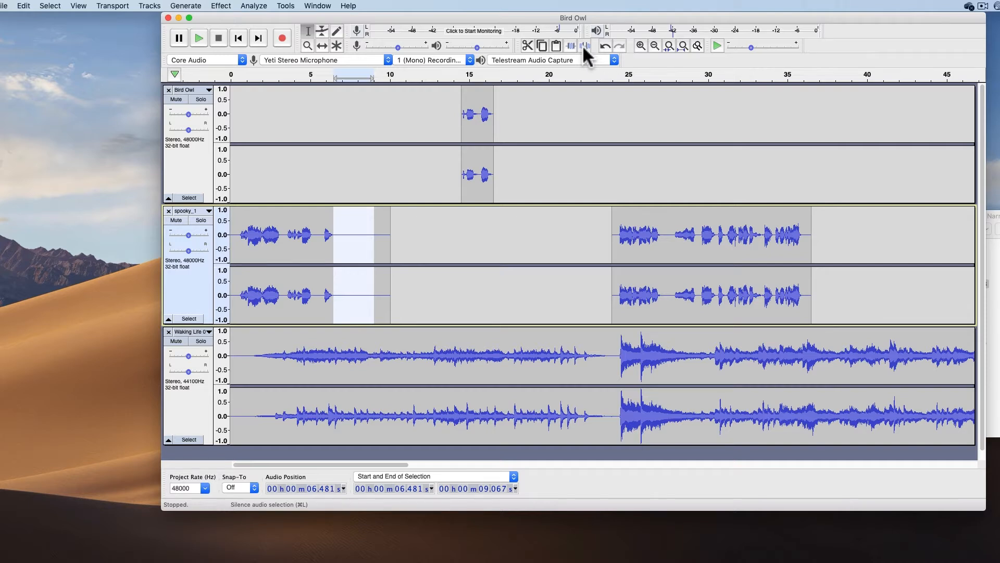
key("super+z")
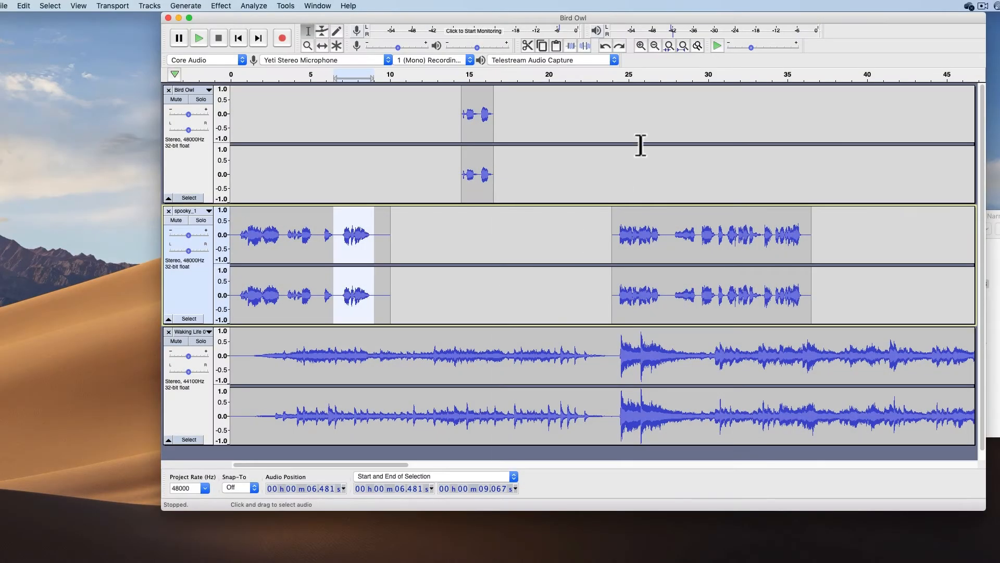
left_click(571, 45)
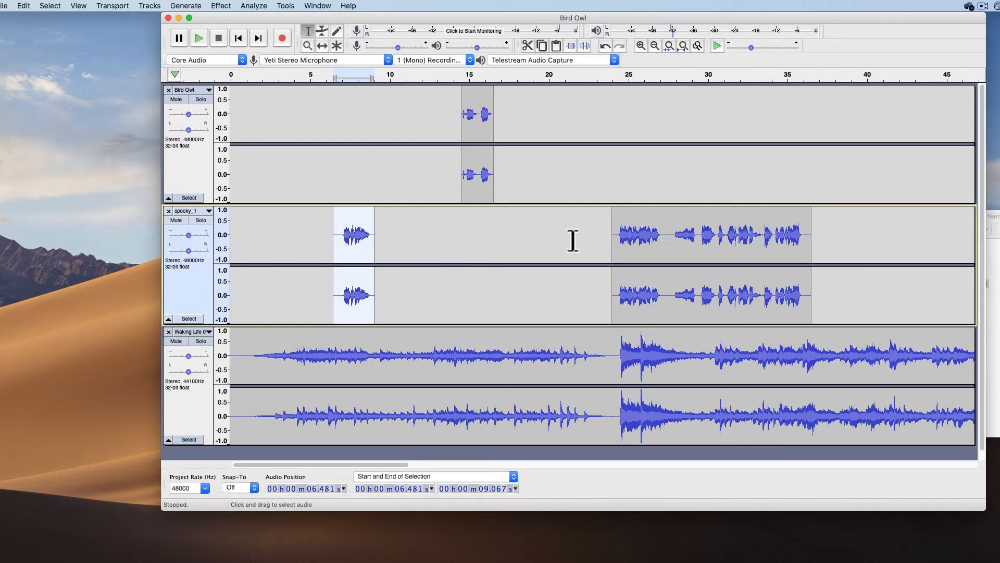
key("super+z")
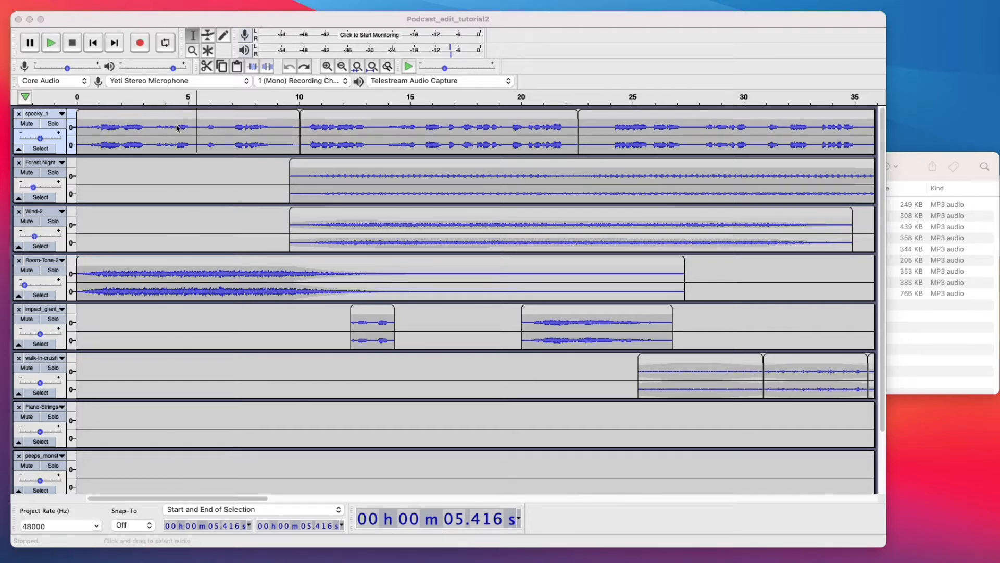
Add an envelope control point with the Envelope tool to the first spooky_1 clip at about 7.4 s.
left_click(161, 127)
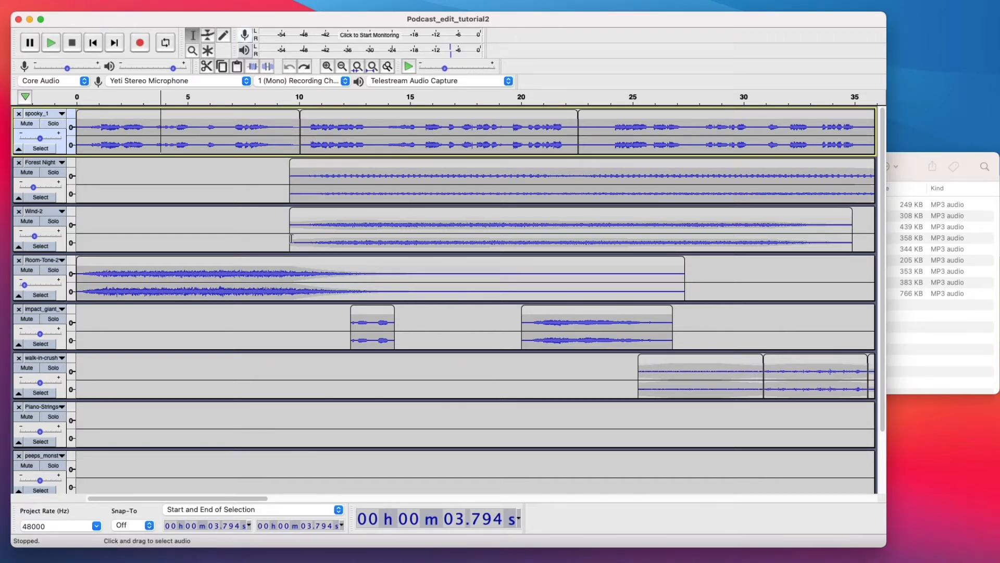
left_click(385, 179)
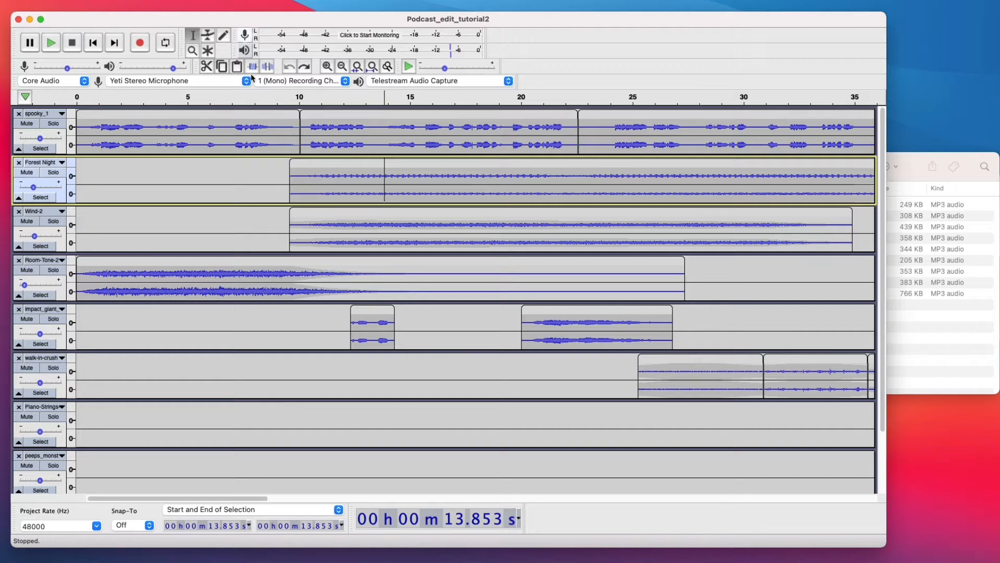
left_click(207, 35)
left_click(241, 128)
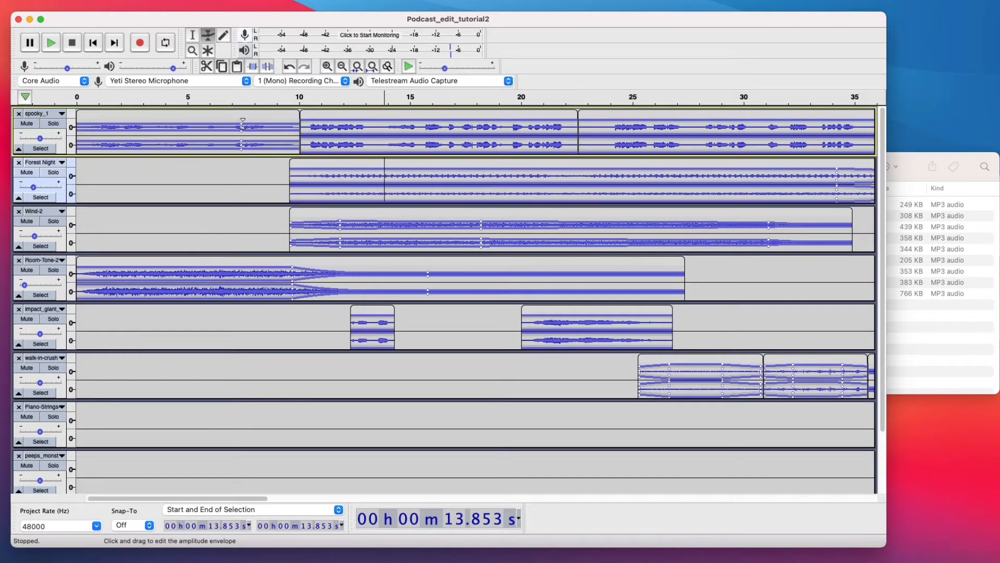
Undo the envelope point on the first spooky_1 clip, select that clip and switch to the Selection tool.
key("ctrl+z")
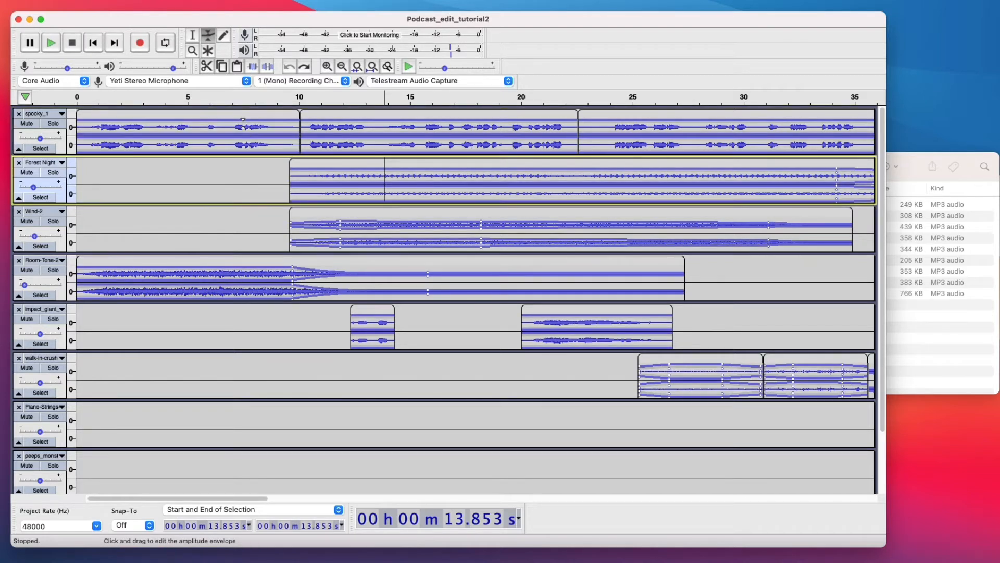
left_click(249, 109)
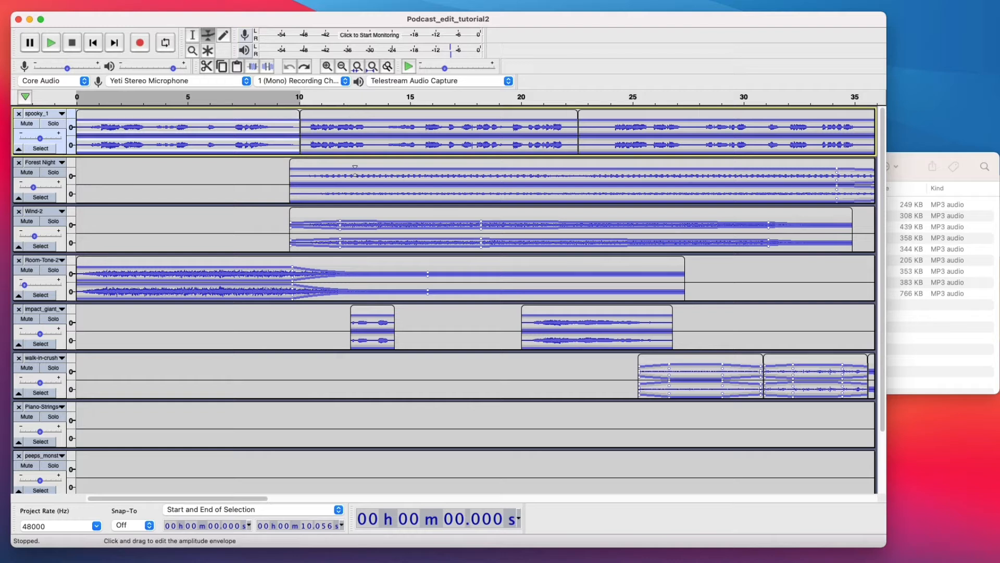
left_click(197, 37)
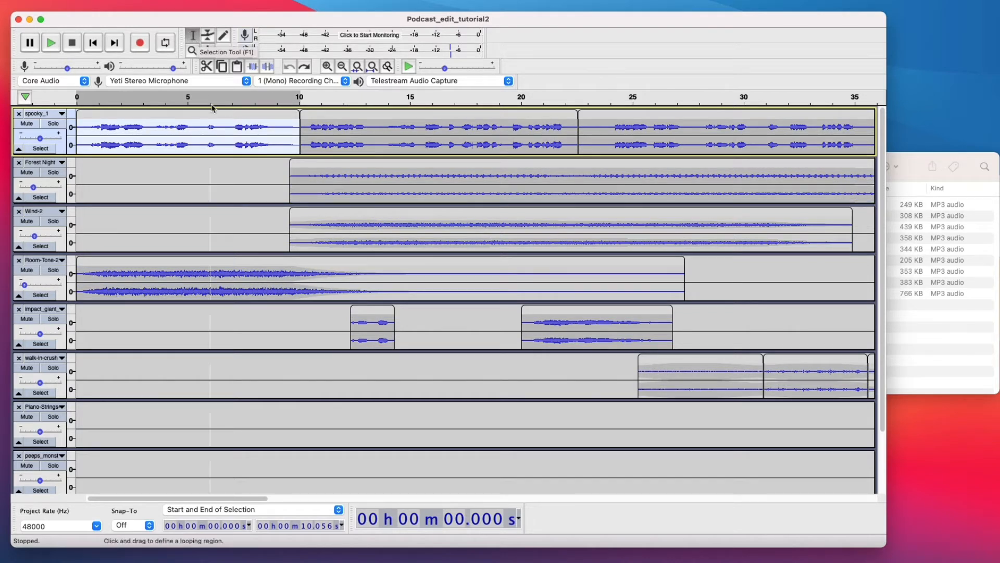
Move the first impact_giant clip back and forth along its track, leaving it starting at about 12.1 s.
left_click(379, 320)
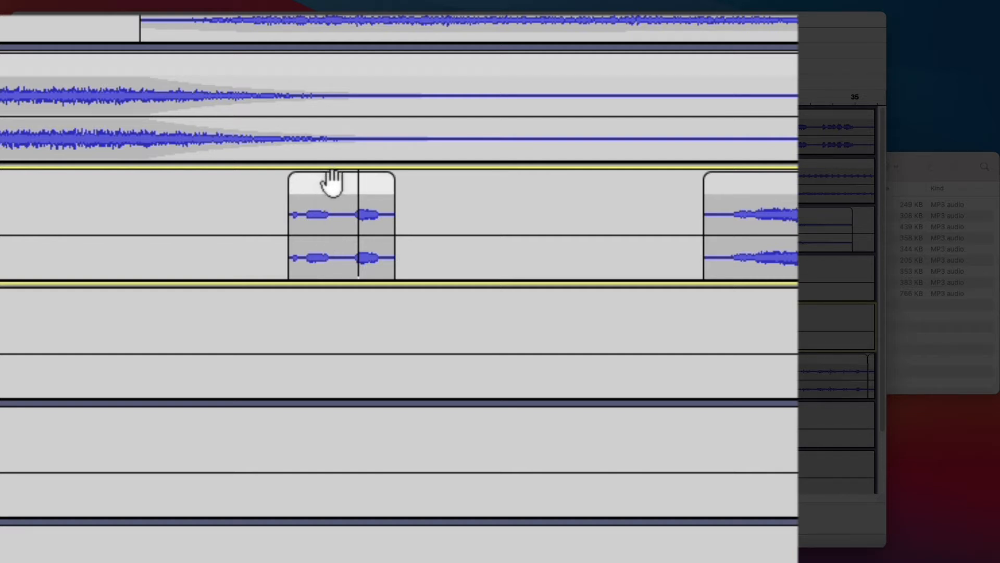
left_click_drag(330, 183, 358, 179)
left_click_drag(300, 199, 332, 201)
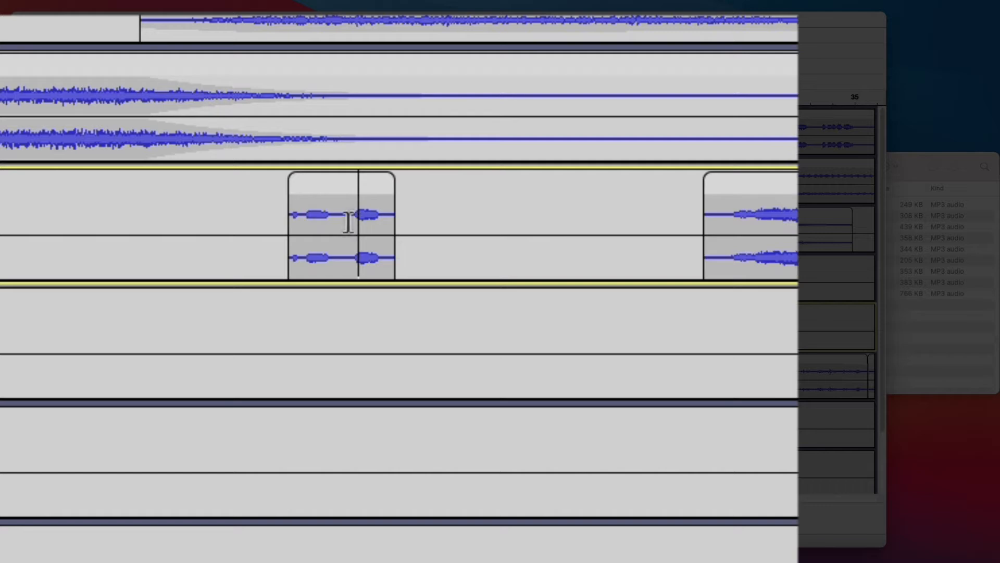
left_click(316, 217)
mouse_move(324, 219)
left_mouse_down()
mouse_move(395, 217)
mouse_move(313, 222)
left_mouse_up()
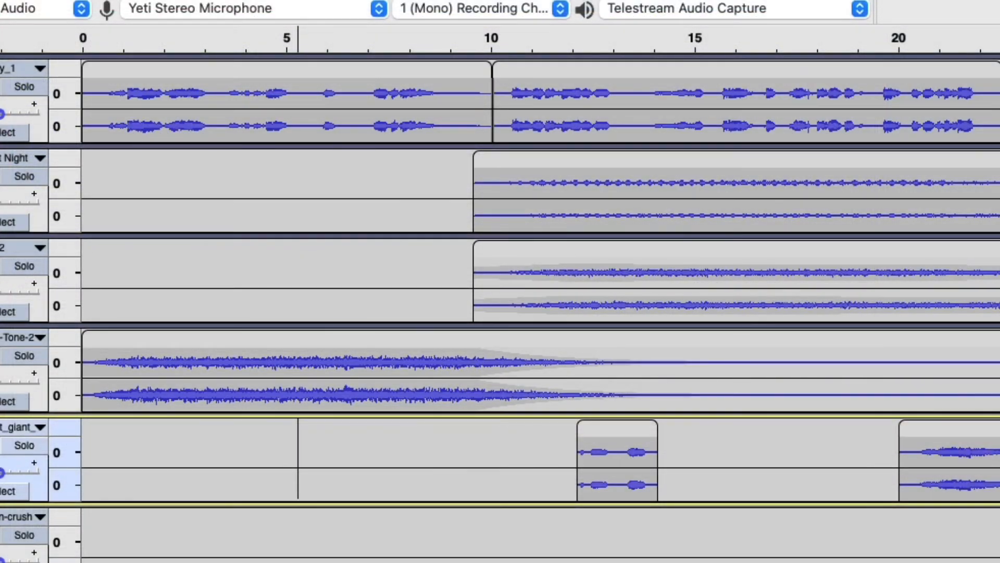
left_click_drag(616, 428, 324, 423)
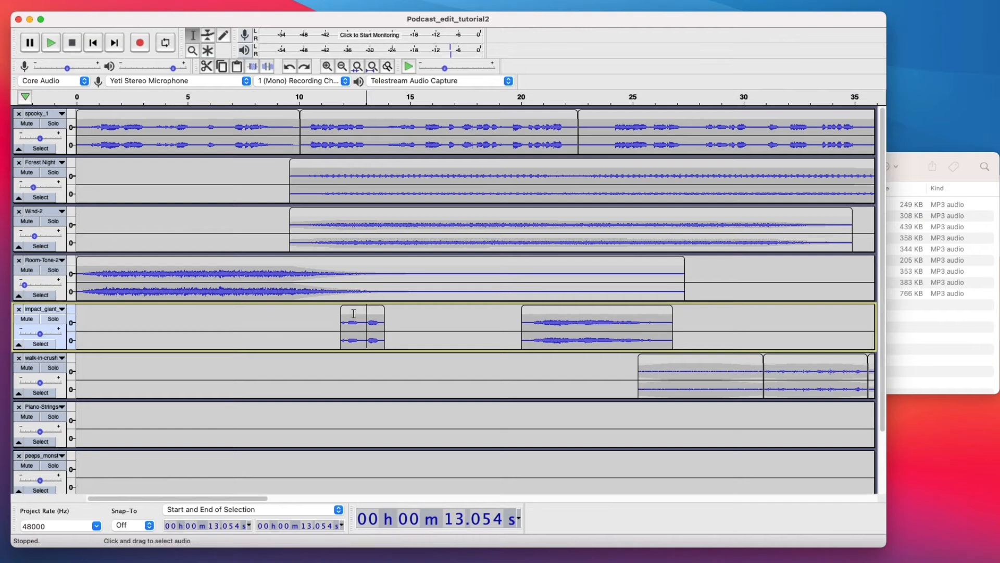
mouse_move(354, 313)
left_mouse_down()
mouse_move(356, 381)
mouse_move(309, 381)
mouse_move(240, 267)
mouse_move(229, 218)
mouse_move(197, 168)
mouse_move(302, 324)
mouse_move(372, 331)
mouse_move(359, 331)
left_mouse_up()
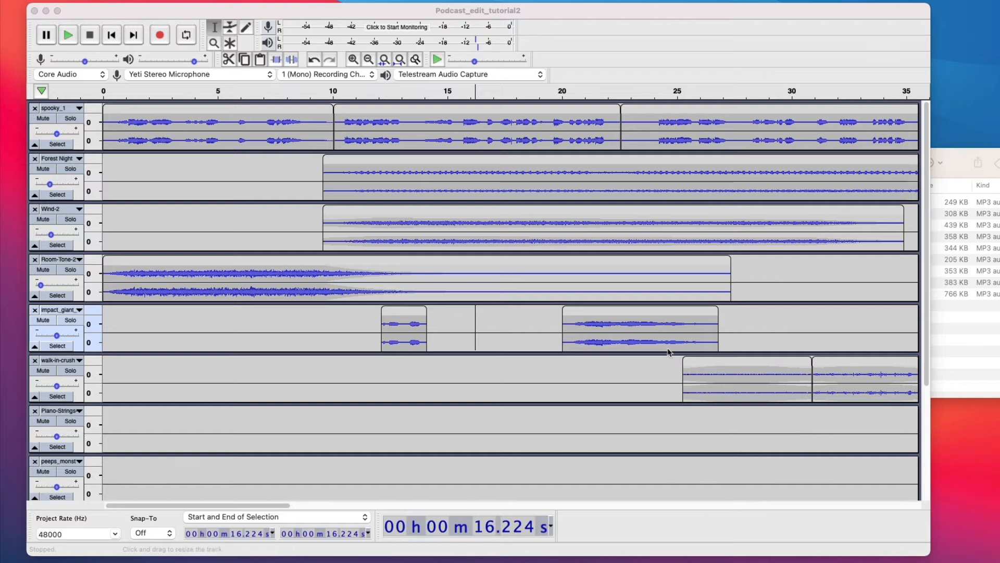
Select the first impact_giant clip and try trimming its end and both edges of the second impact_giant clip.
left_click(421, 324)
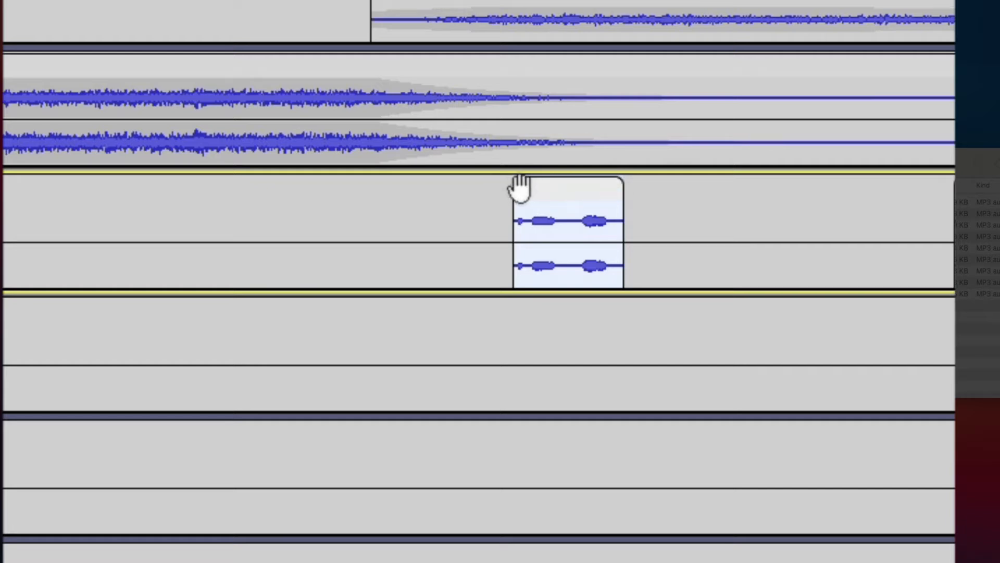
mouse_move(623, 189)
left_mouse_down()
mouse_move(687, 188)
mouse_move(589, 189)
mouse_move(626, 191)
left_mouse_up()
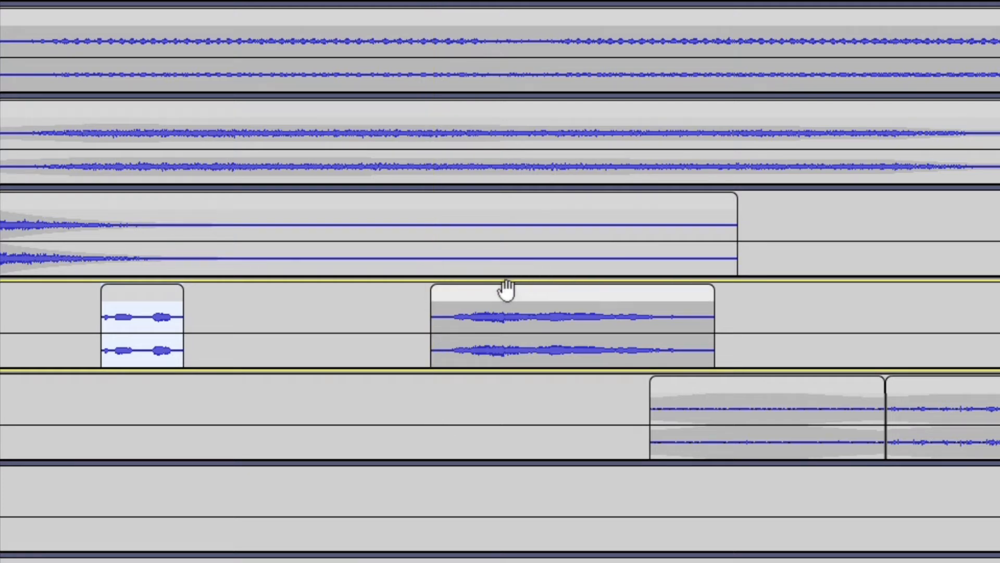
left_click_drag(428, 292, 405, 292)
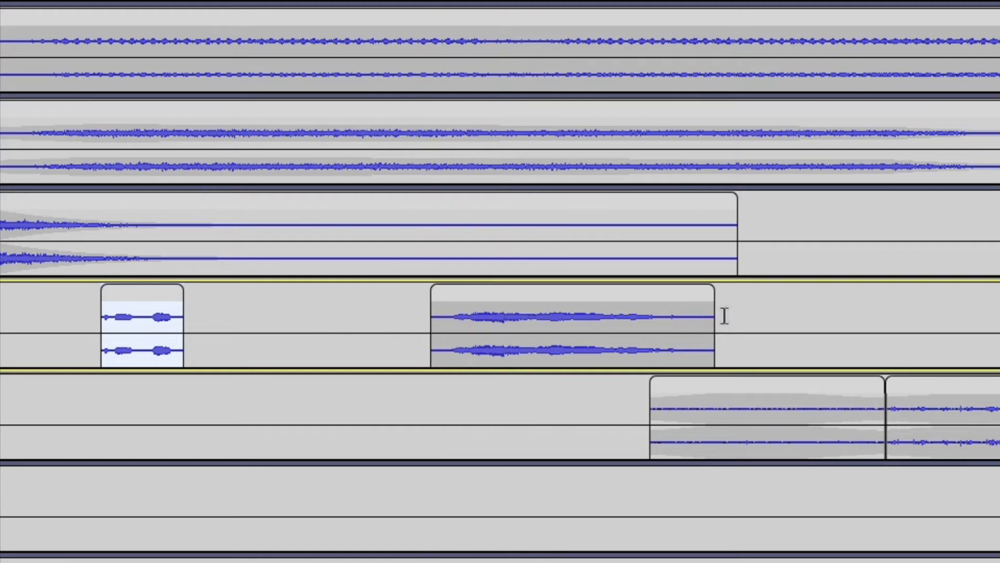
left_click_drag(712, 293, 820, 291)
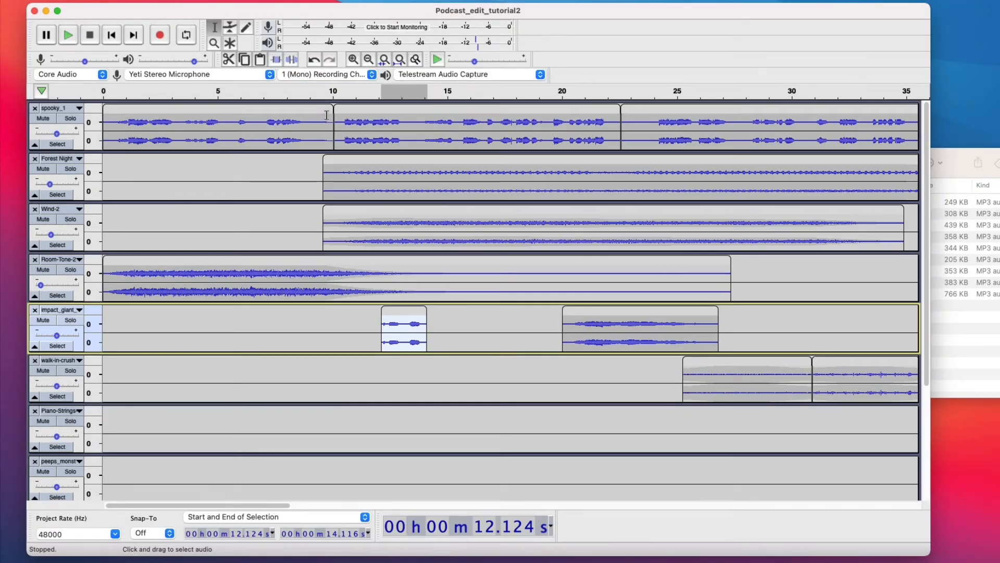
Select the first spooky_1 clip, try adjusting its end edge, and clear the selection.
double_click(327, 115)
mouse_move(326, 111)
left_mouse_down()
mouse_move(309, 109)
mouse_move(338, 110)
left_mouse_up()
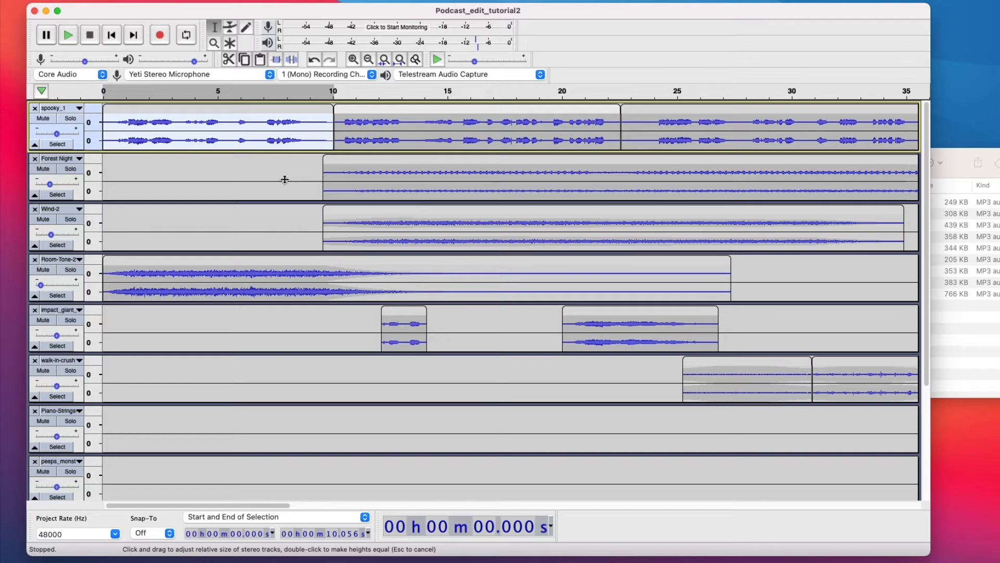
left_click(296, 170)
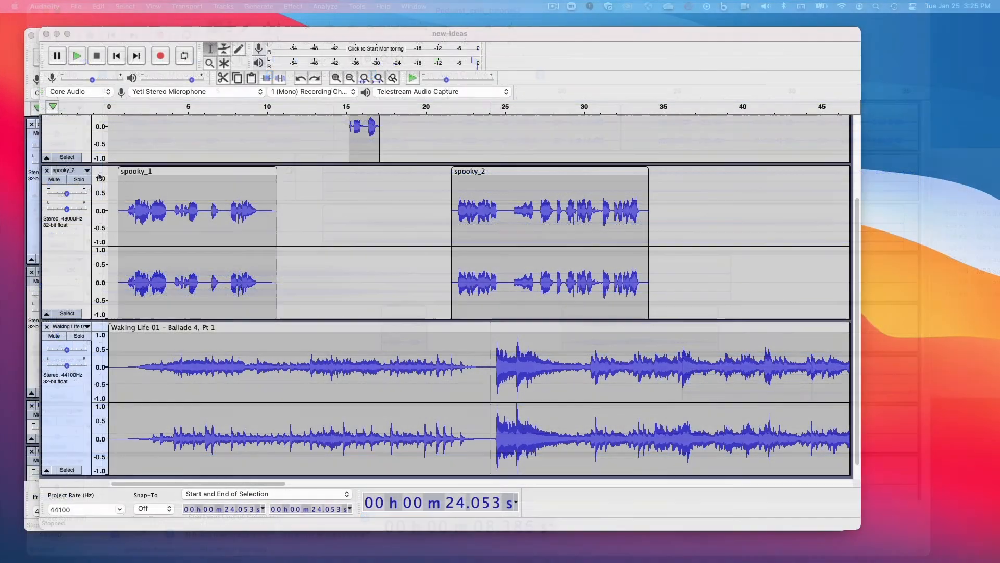
In the new-ideas project, split the Waking Life 01 – Ballade 4, Pt 1 clip at 24.053 s, before the loud passage.
left_click(361, 251)
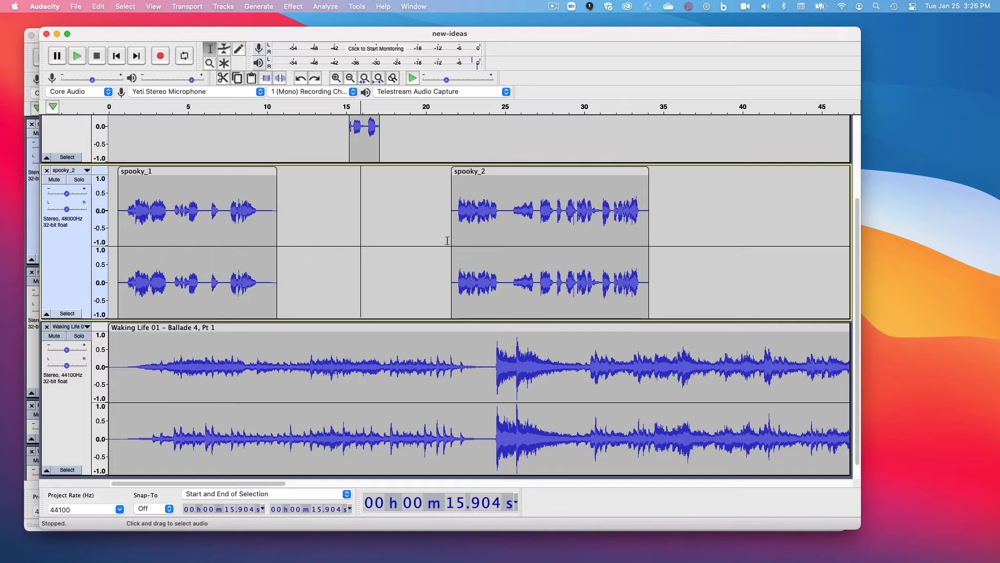
left_click(493, 370)
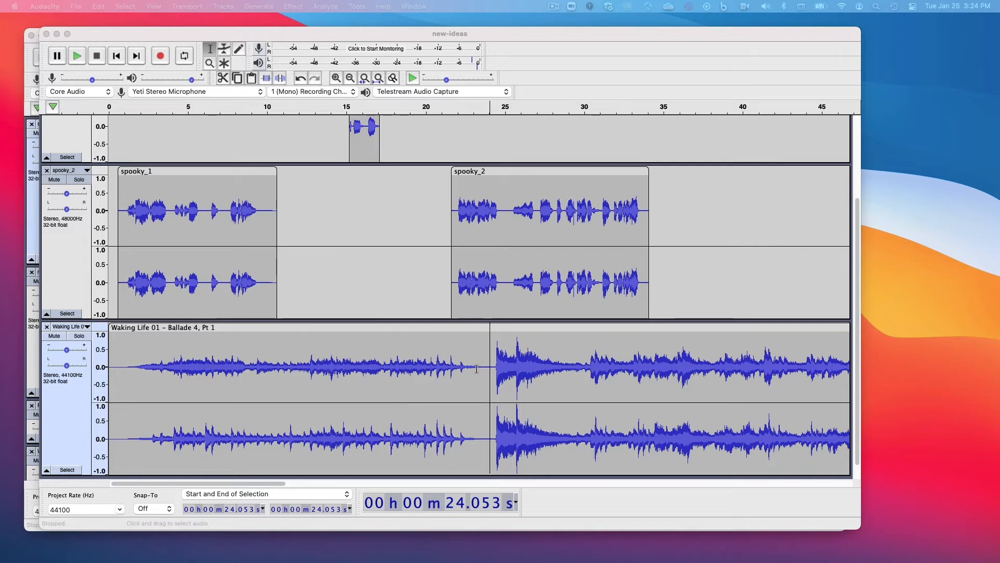
right_click(491, 361)
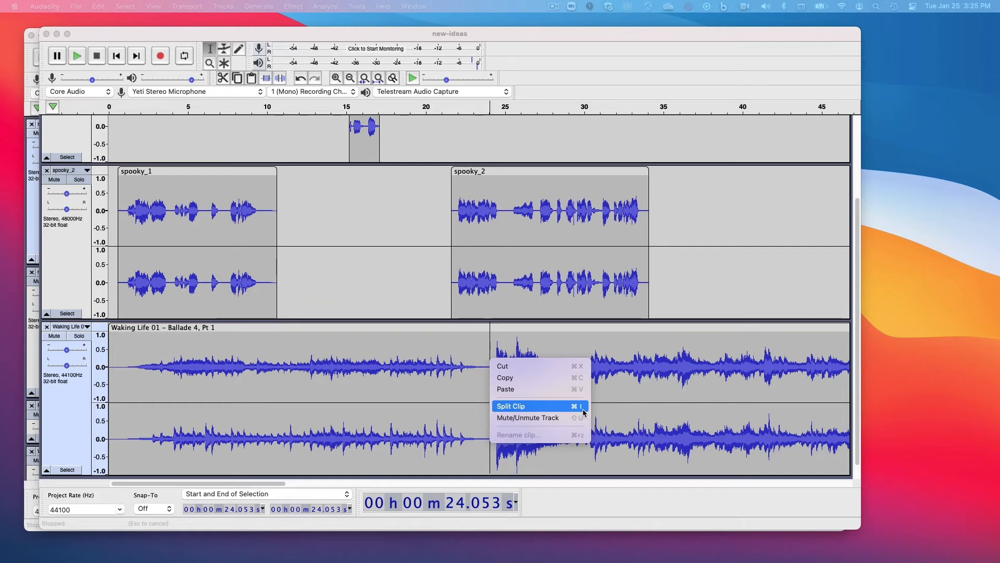
left_click(552, 408)
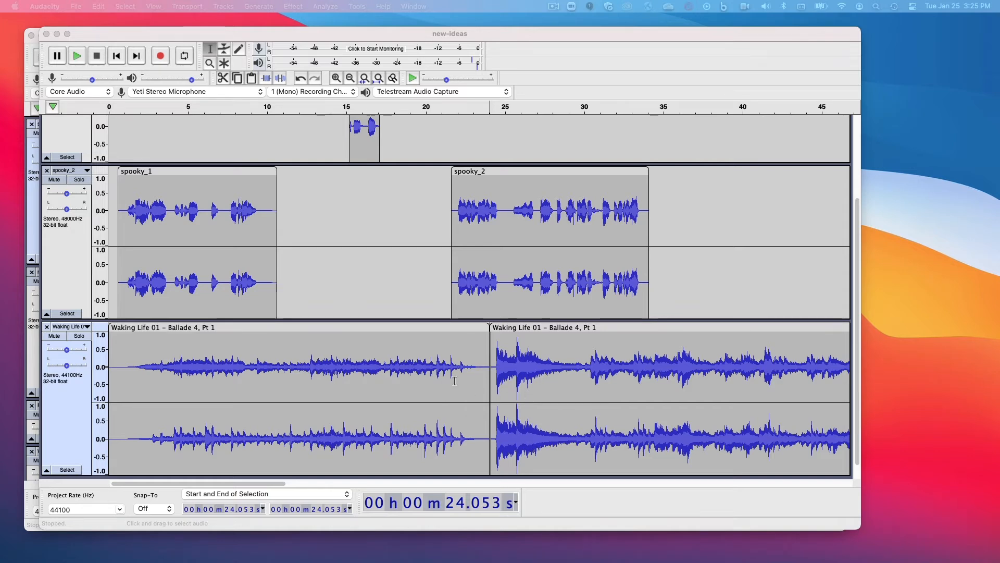
Try repositioning the split Waking Life clips and shift the spooky_2 clip slightly later over the music.
left_click_drag(549, 327, 632, 327)
mouse_move(385, 327)
left_mouse_down()
mouse_move(439, 329)
mouse_move(384, 333)
left_mouse_up()
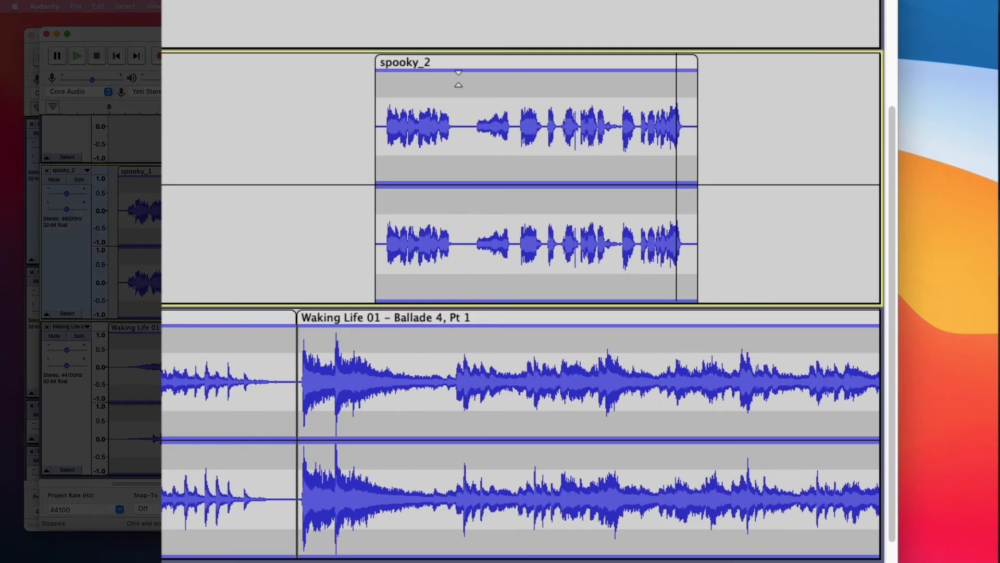
left_click_drag(466, 62, 479, 65)
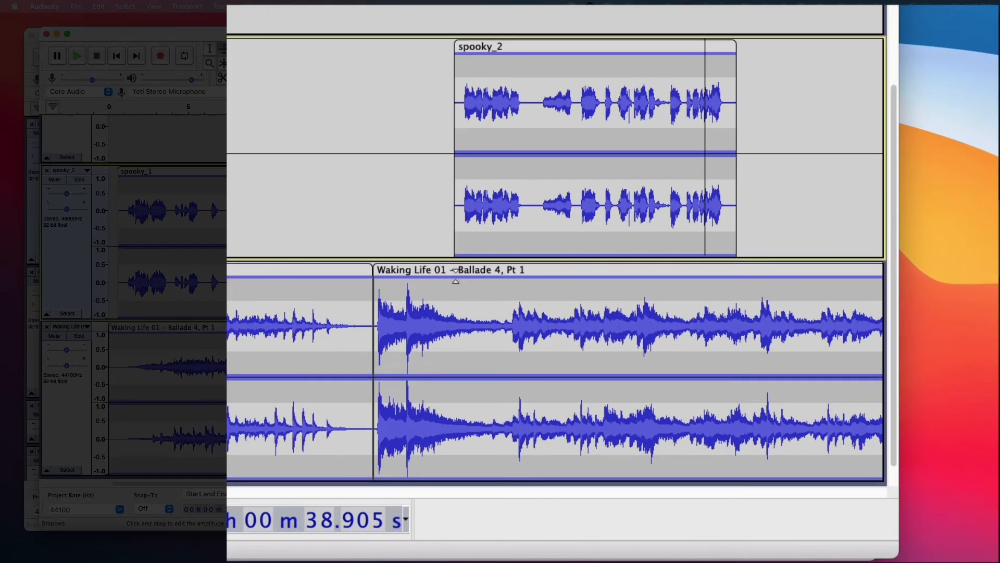
Add envelope points to the second Waking Life clip and lower its volume from near the start of the spooky_2 clip.
left_click(440, 276)
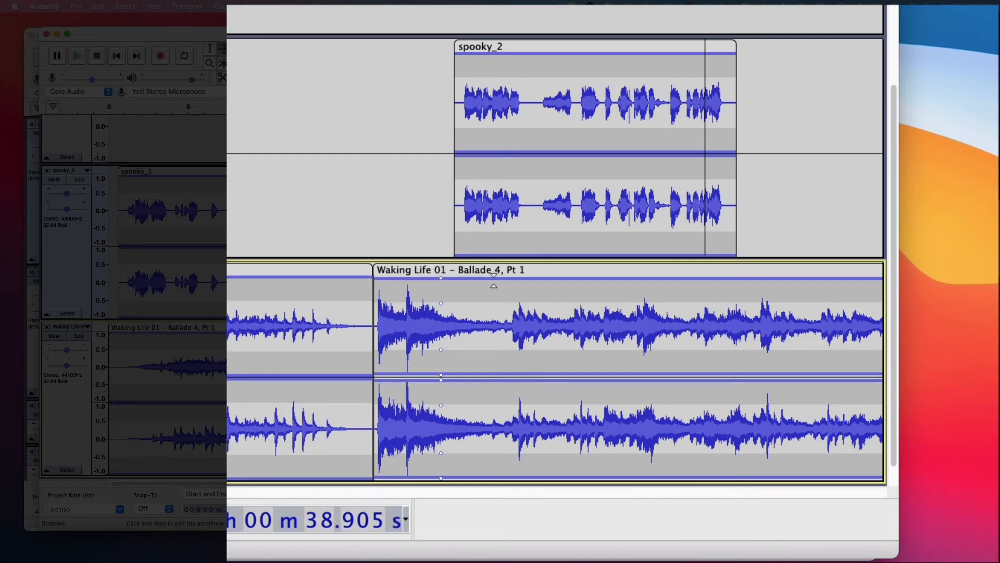
left_click_drag(494, 279, 516, 298)
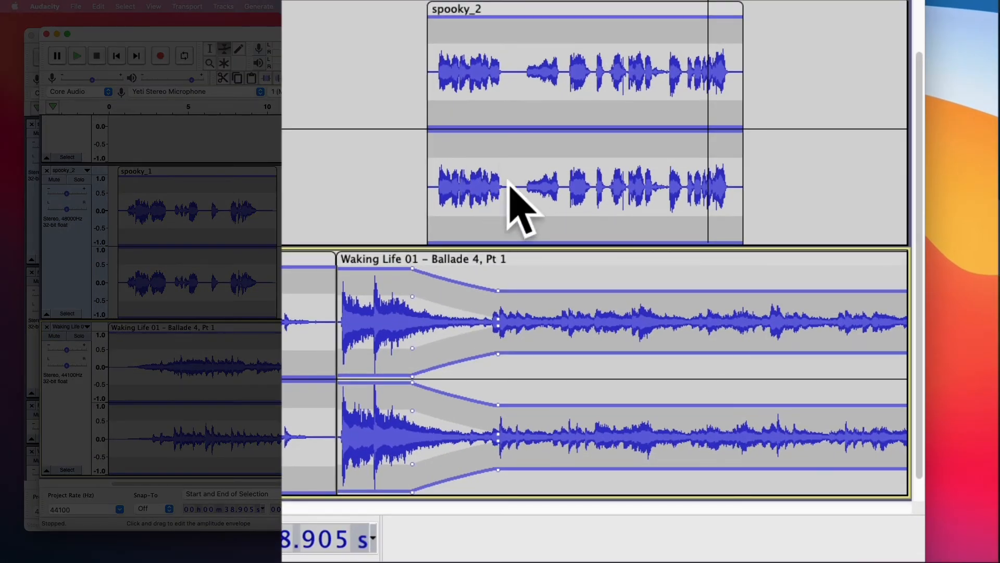
left_click(449, 278)
left_click_drag(449, 277, 495, 289)
Raise the music envelope again after the spooky_2 clip and shape a fade-in at the start of the first Waking Life clip.
left_click(724, 289)
left_click_drag(743, 288, 748, 267)
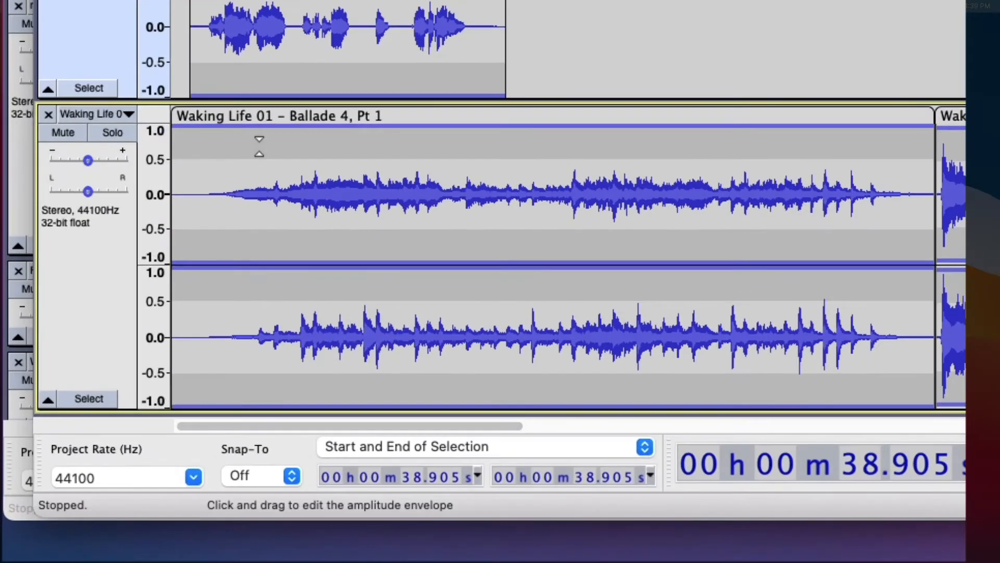
left_click(157, 333)
left_click_drag(185, 129, 181, 181)
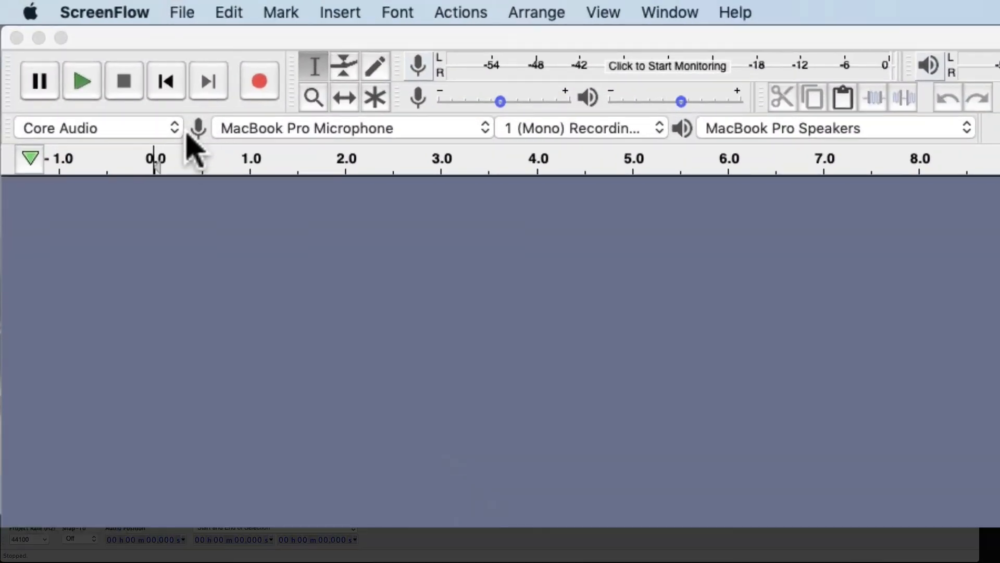
Check the available recording devices and set the recording device to Yeti Stereo Microphone.
left_click(342, 130)
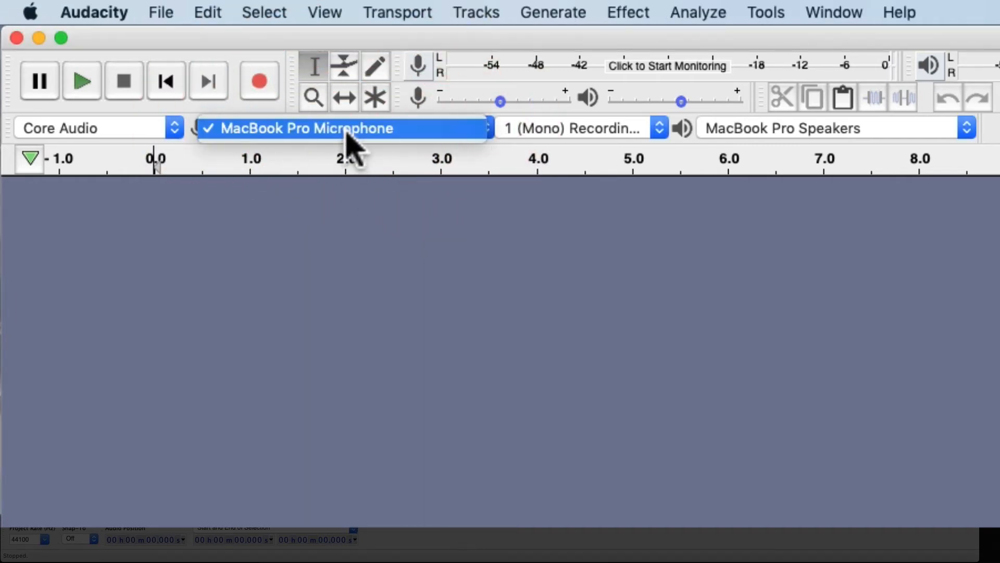
left_click(344, 130)
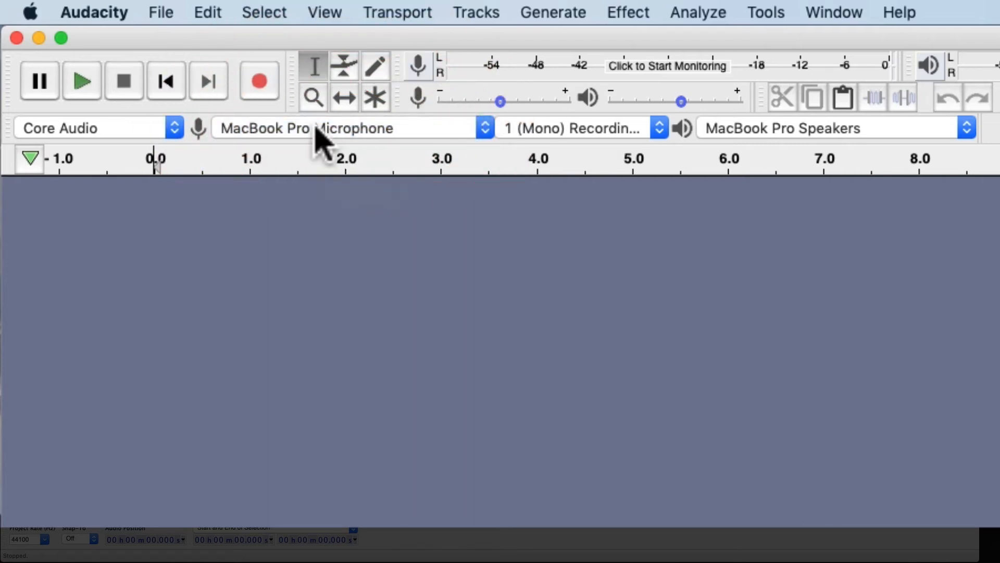
left_click(401, 130)
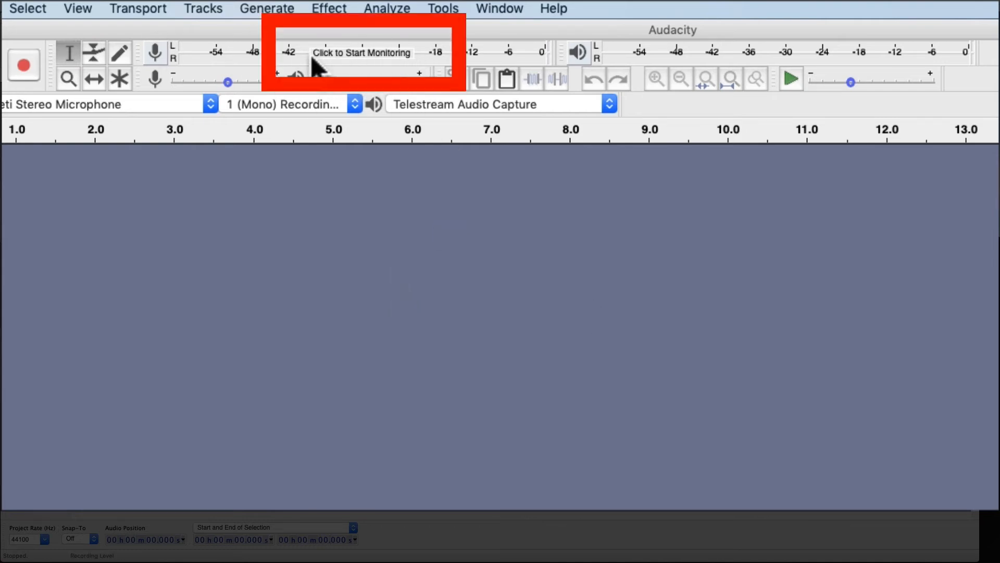
Monitor the microphone input level, lower the recording volume slightly and start recording.
left_click(370, 58)
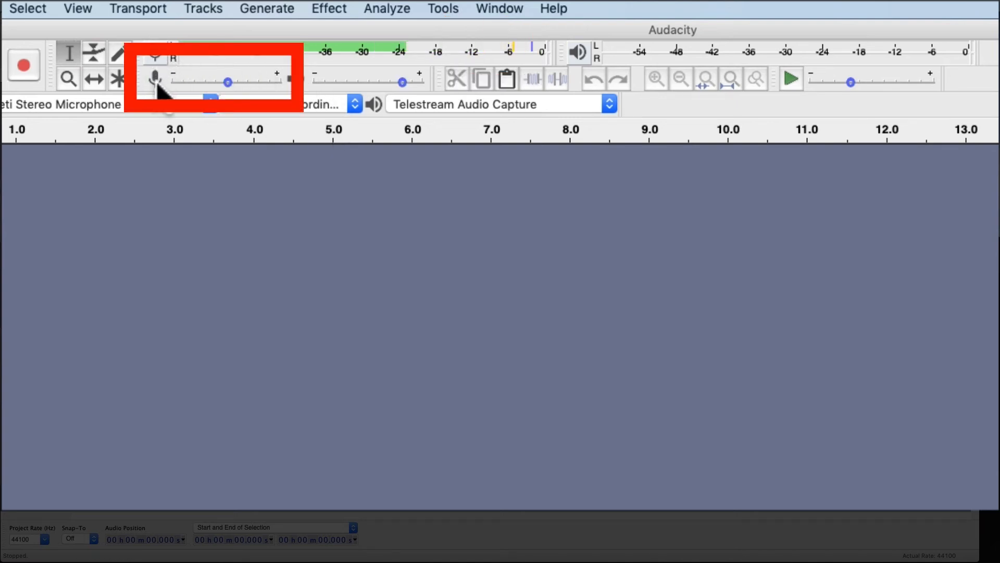
mouse_move(227, 85)
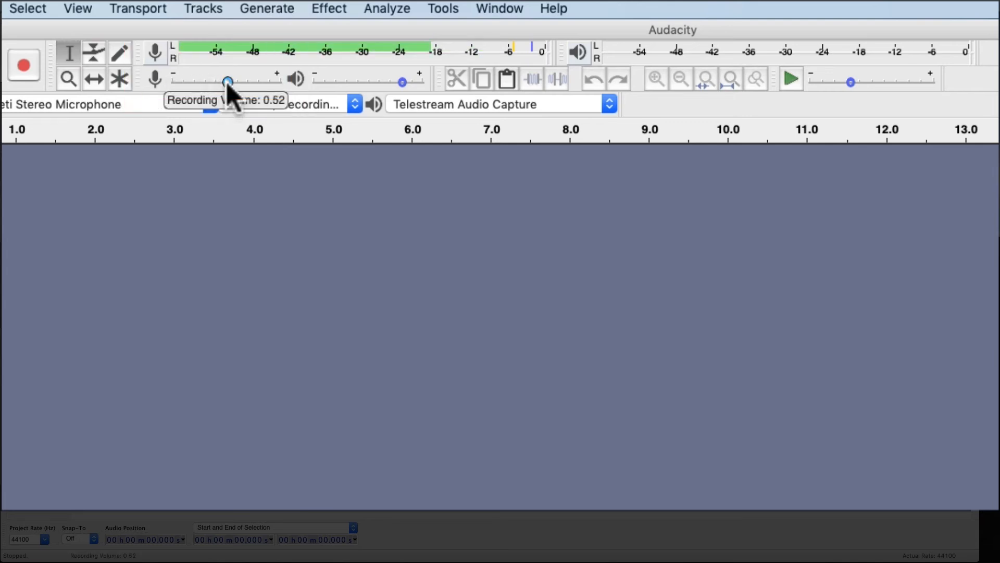
left_click_drag(227, 82, 212, 83)
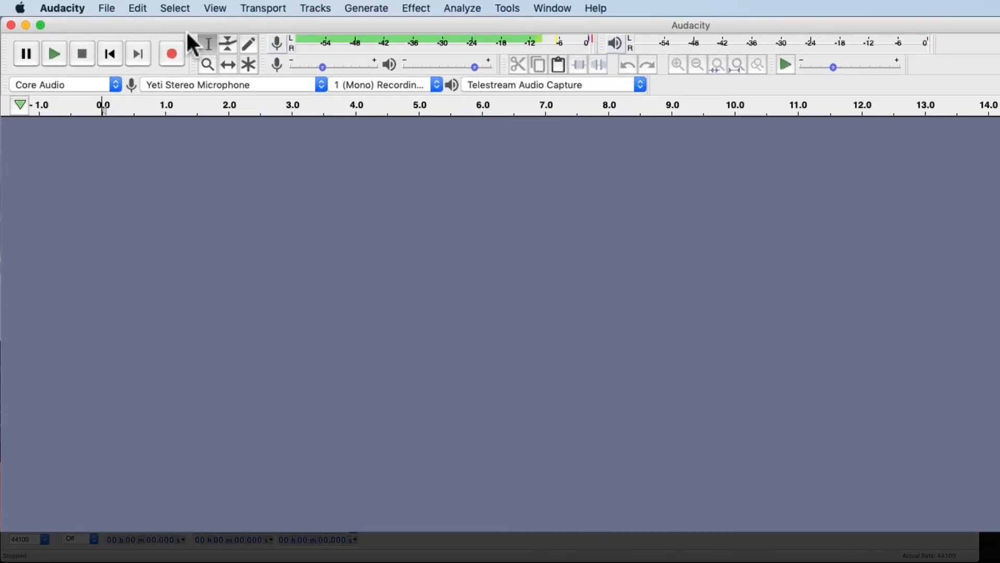
left_click(170, 55)
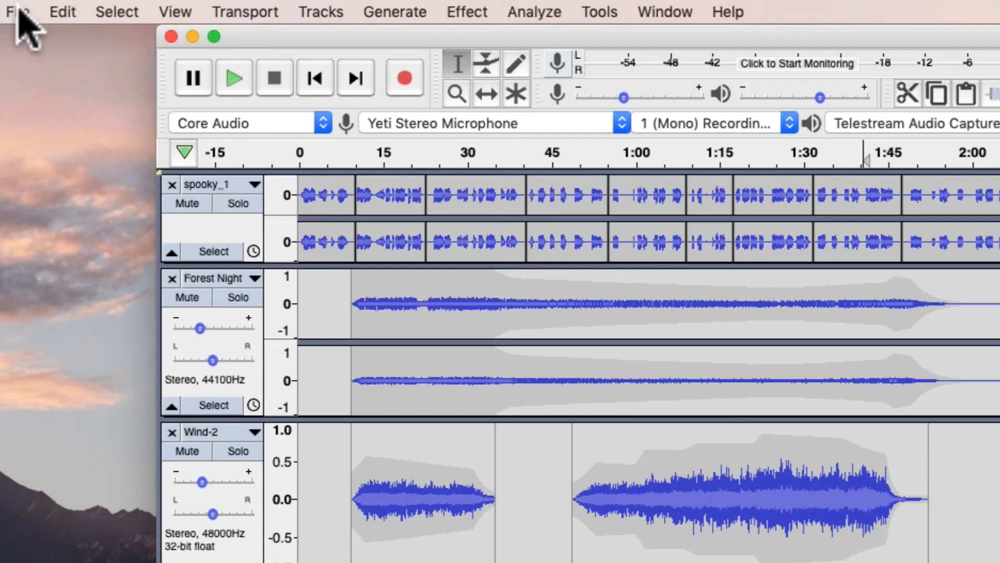
Start exporting the project as MP3 and set the preset quality to Insane, 320 kbps.
left_click(18, 11)
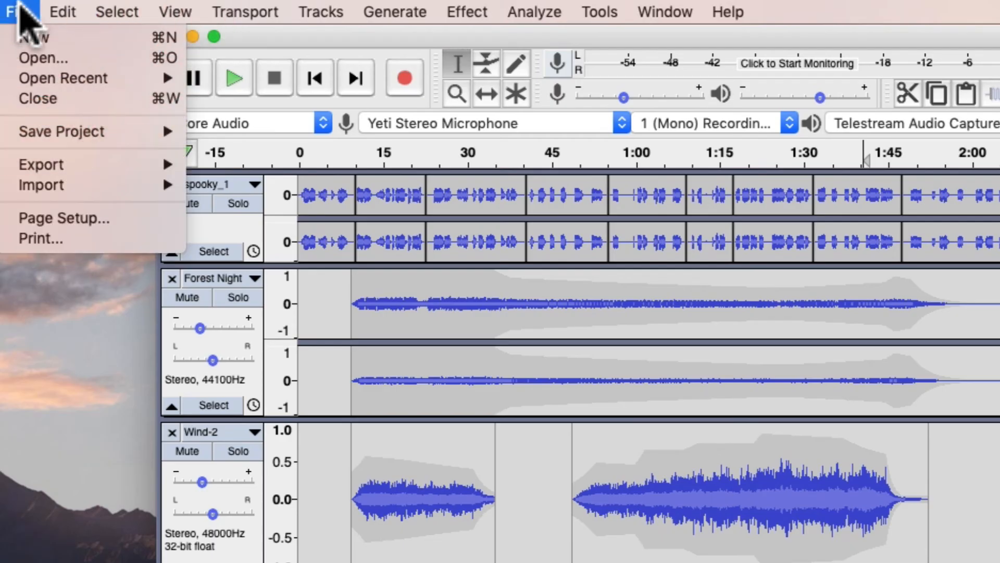
mouse_move(58, 167)
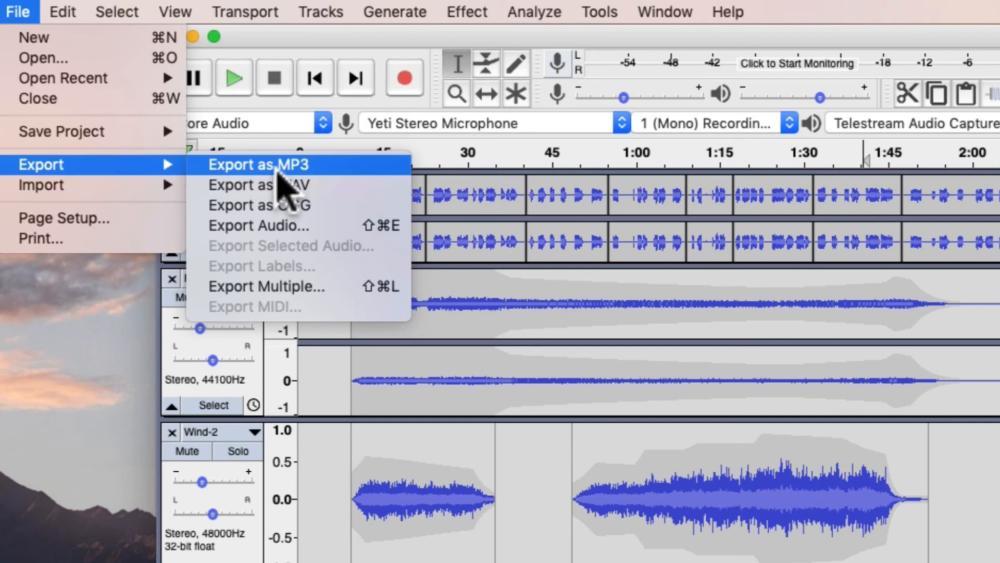
left_click(277, 170)
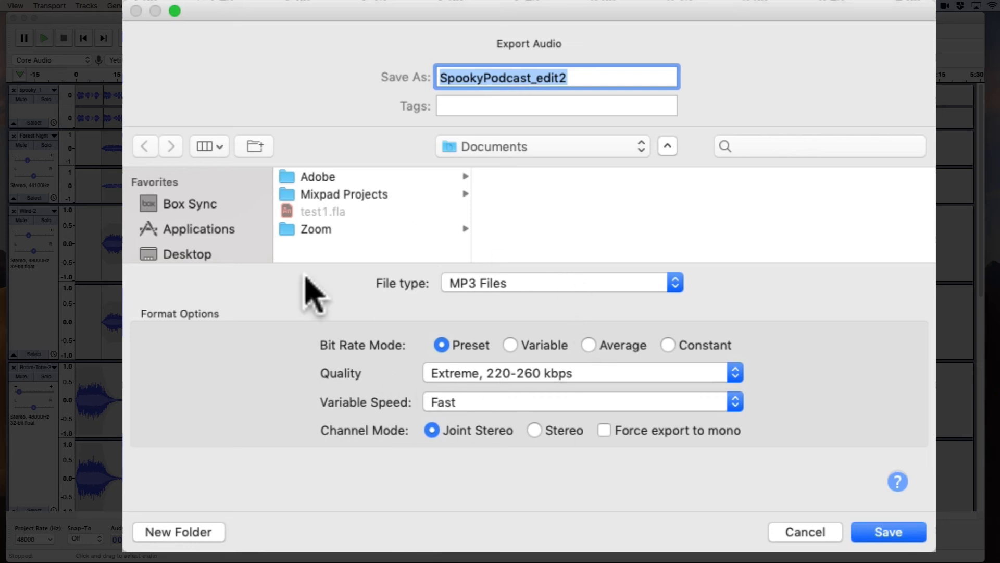
left_click(626, 373)
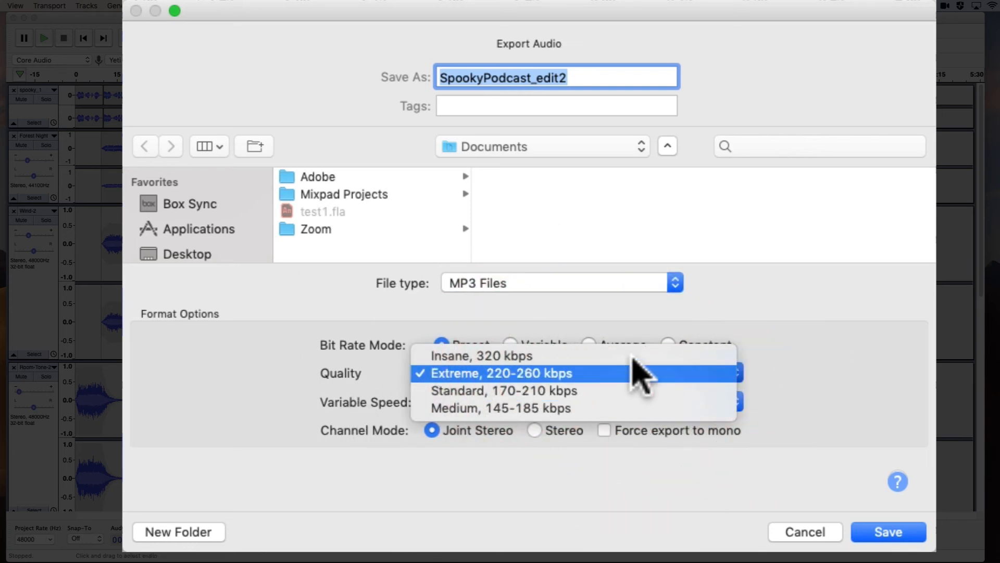
left_click(641, 356)
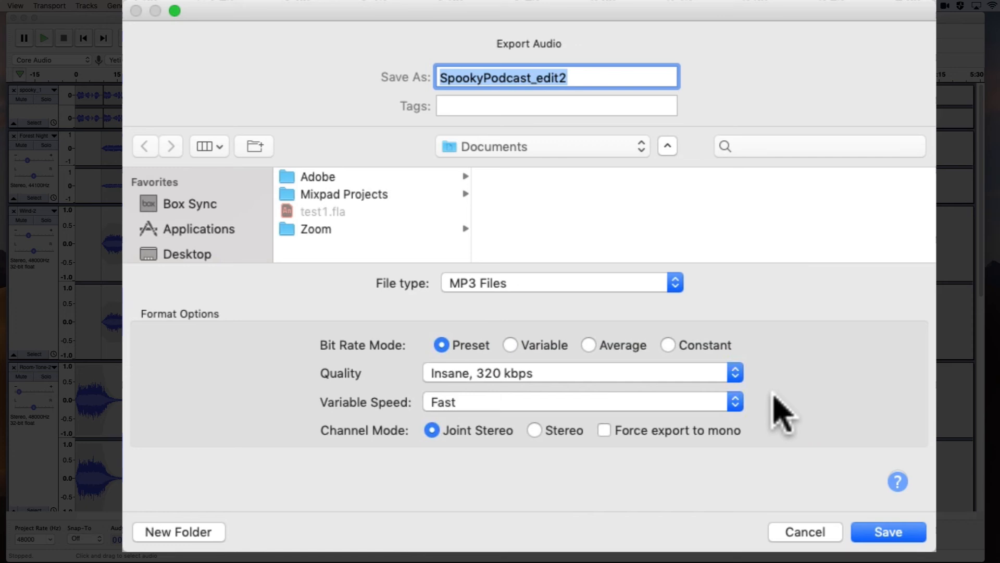
left_click(732, 374)
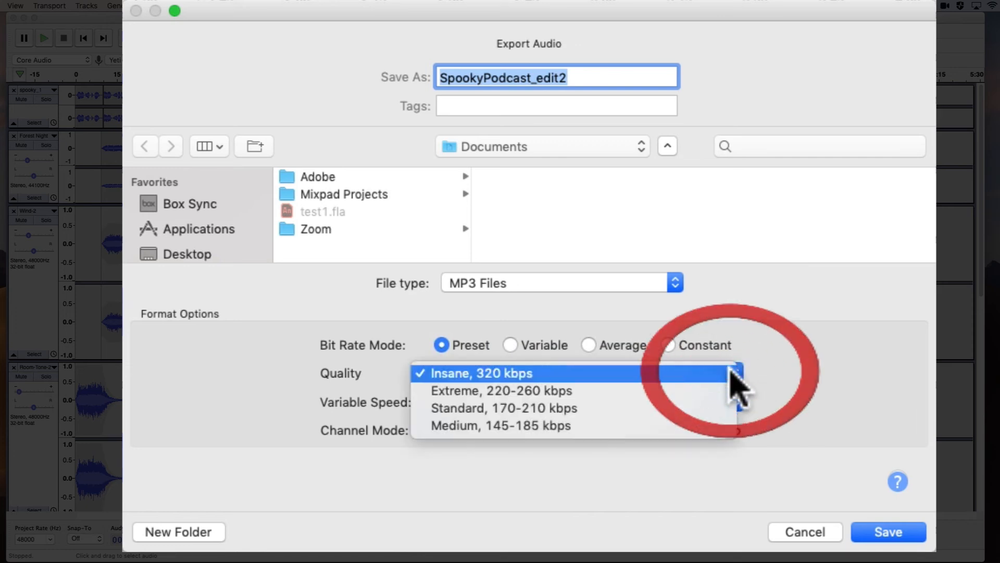
left_click(698, 373)
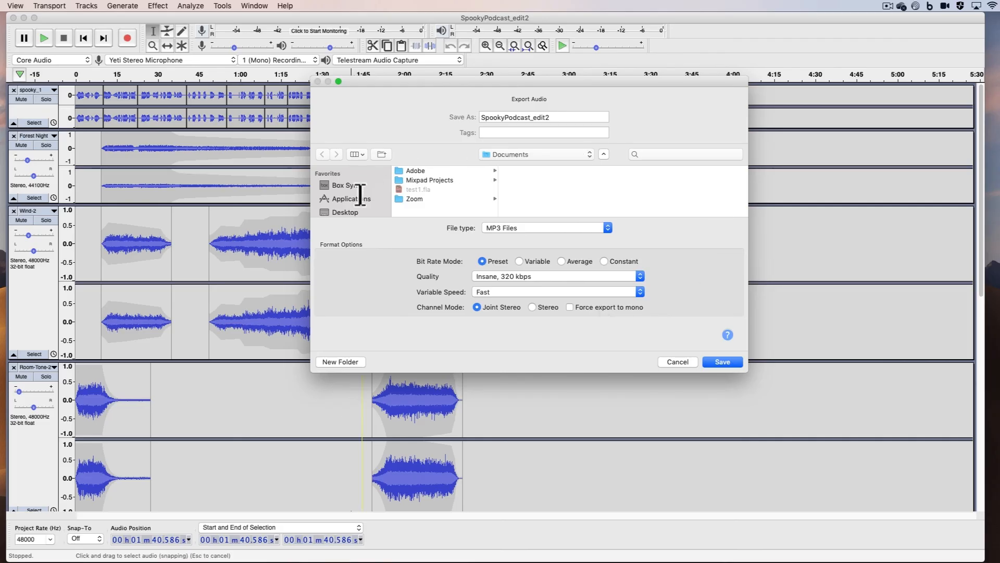
Save the MP3 export to the Desktop and accept mixing the tracks down to one stereo file.
left_click(354, 209)
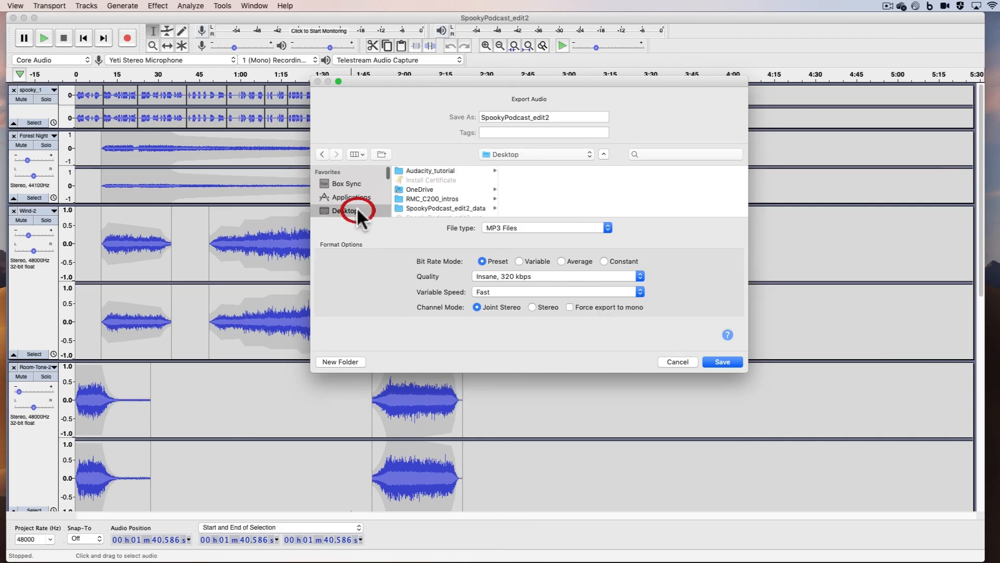
left_click(721, 362)
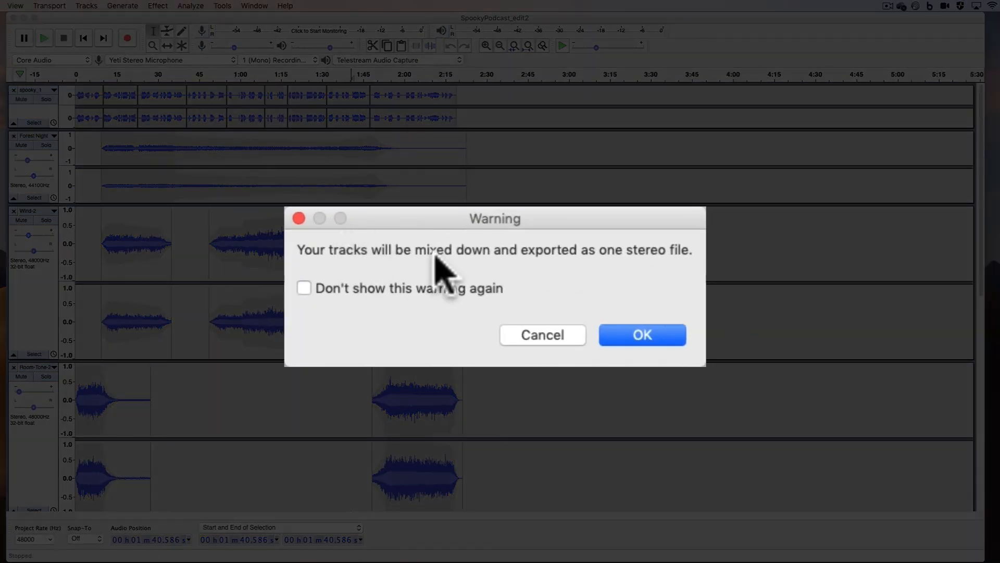
left_click(649, 337)
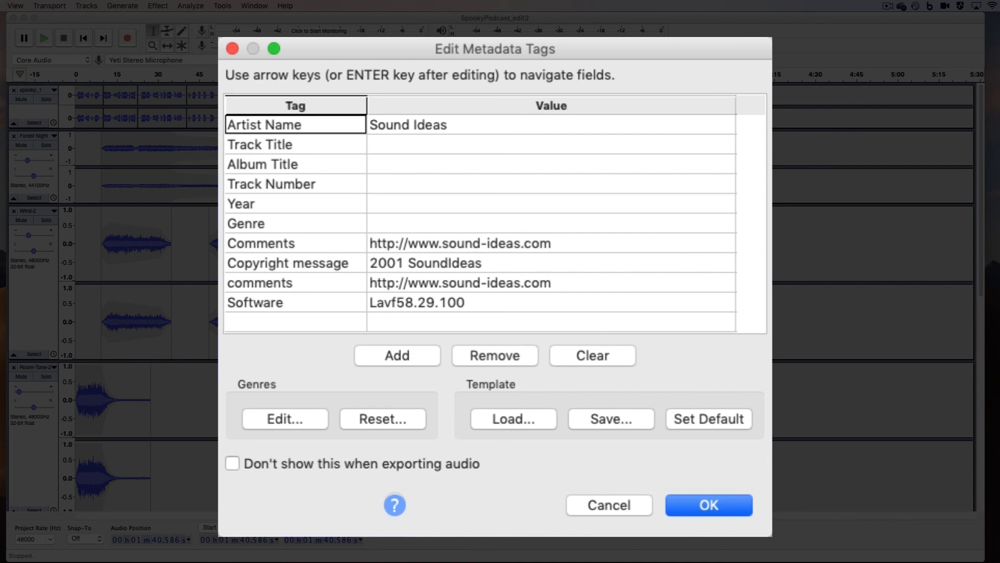
Clear all the metadata tag values and complete the MP3 export.
left_click_drag(496, 124, 475, 306)
left_click(593, 355)
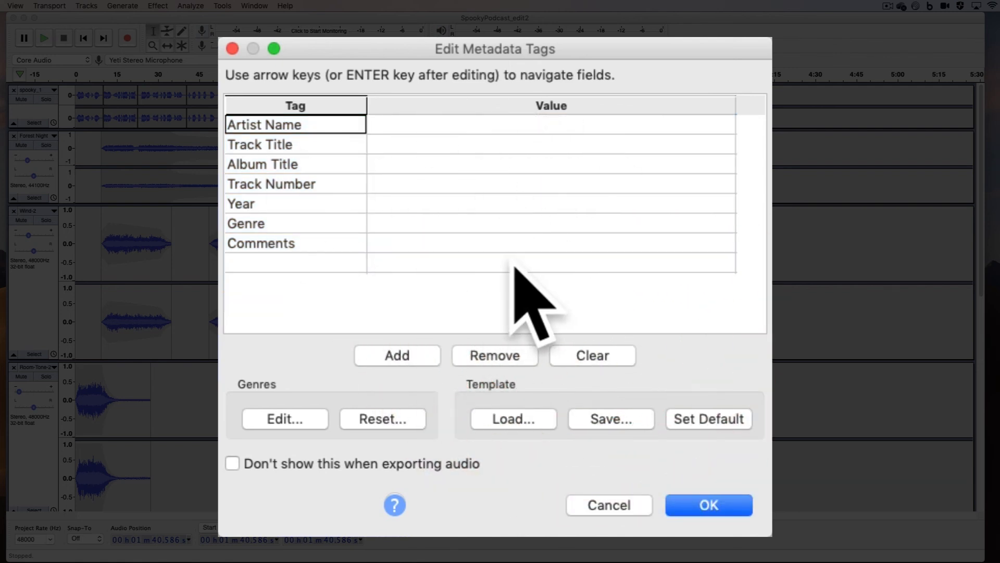
left_click(709, 507)
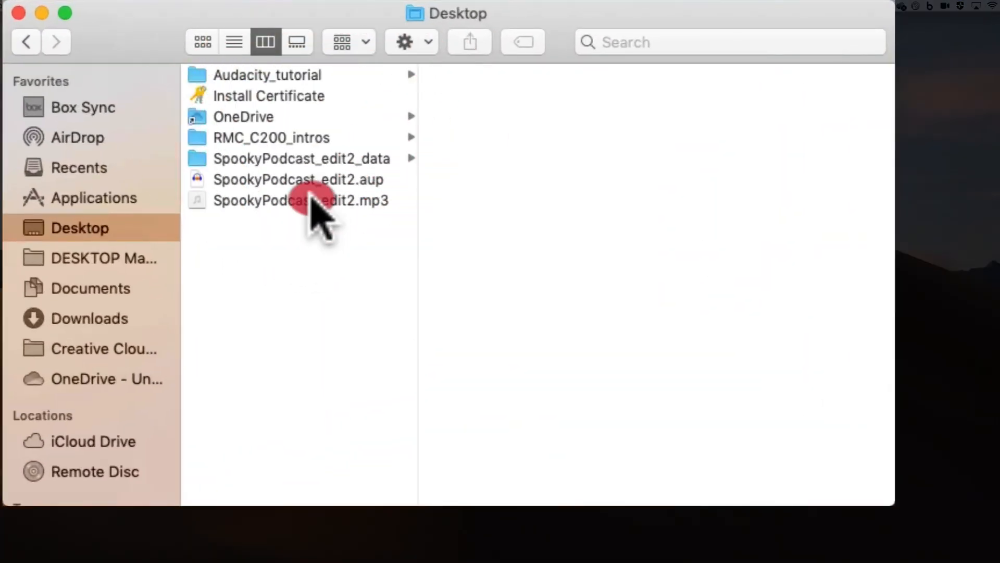
In Finder, examine the exported SpookyPodcast_edit2.mp3, the .aup project file and the SpookyPodcast_edit2_data folder on the Desktop.
left_click(392, 192)
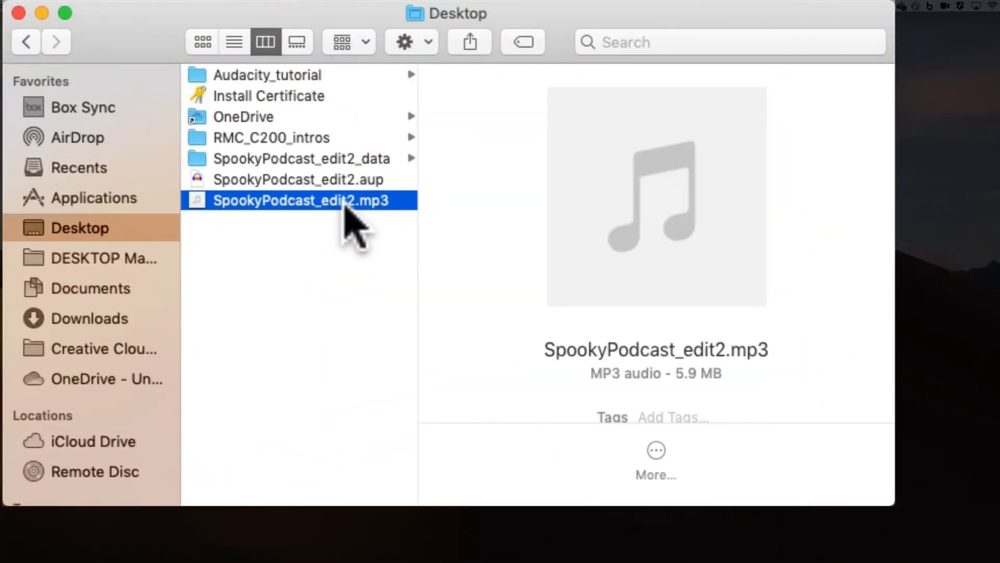
key("Up")
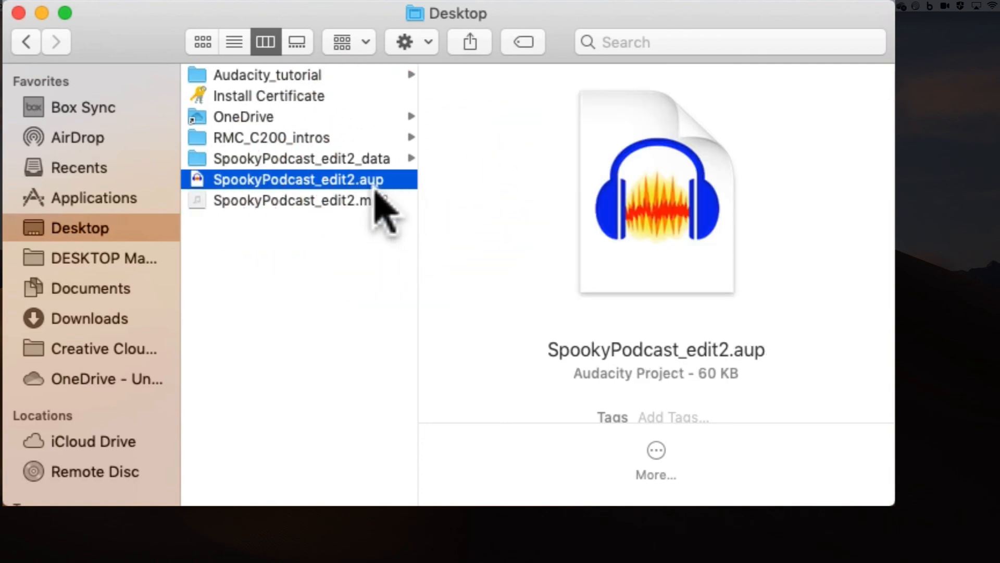
left_click(322, 162)
left_click(371, 177)
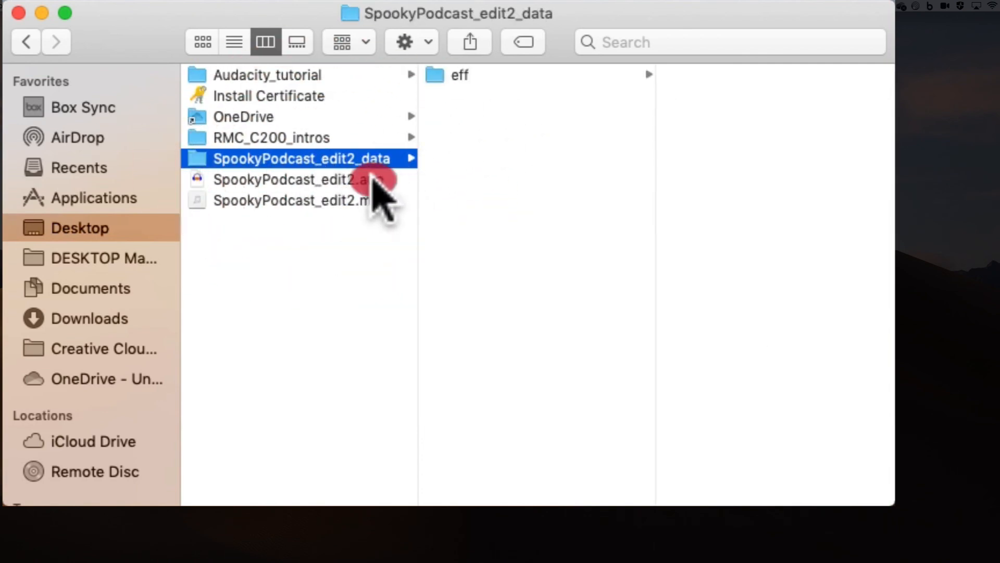
left_click(344, 201)
Create a new folder named my_test_project on the Desktop.
right_click(274, 264)
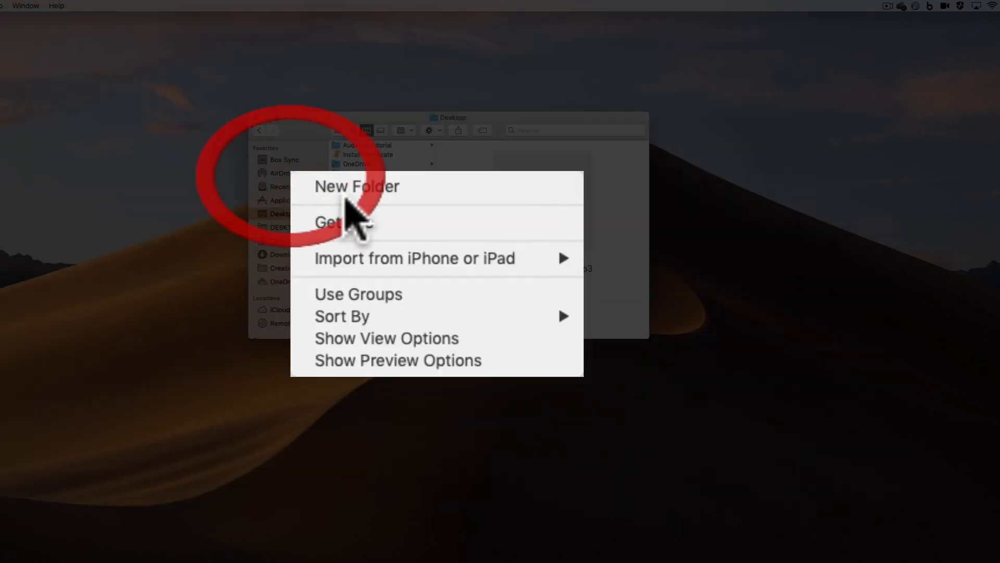
left_click(351, 188)
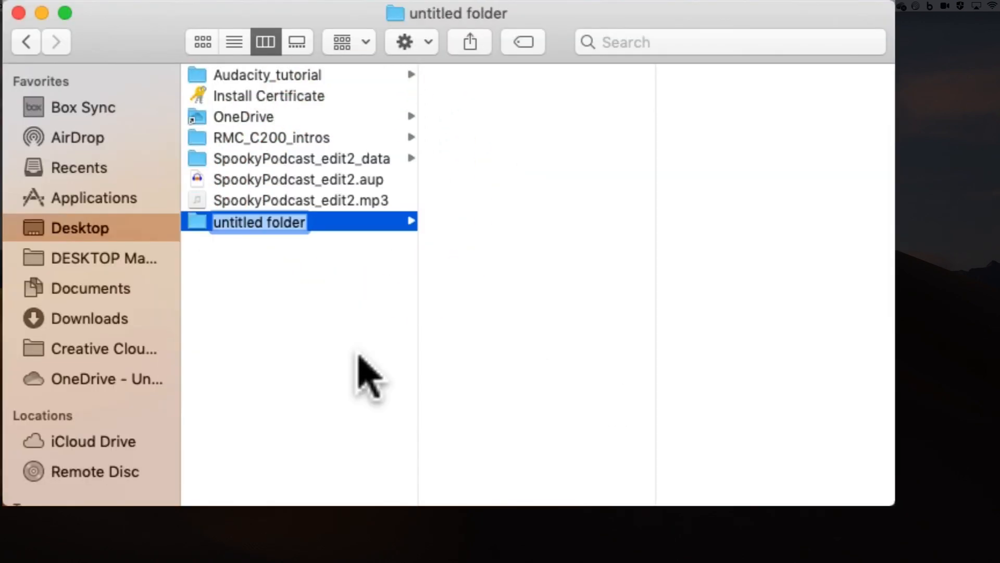
type("my_te")
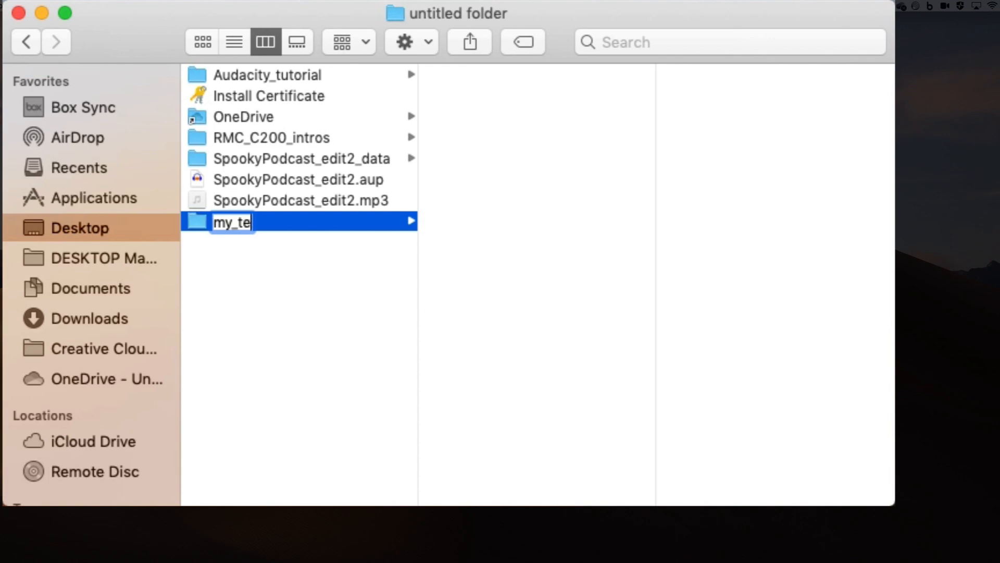
type("st_project")
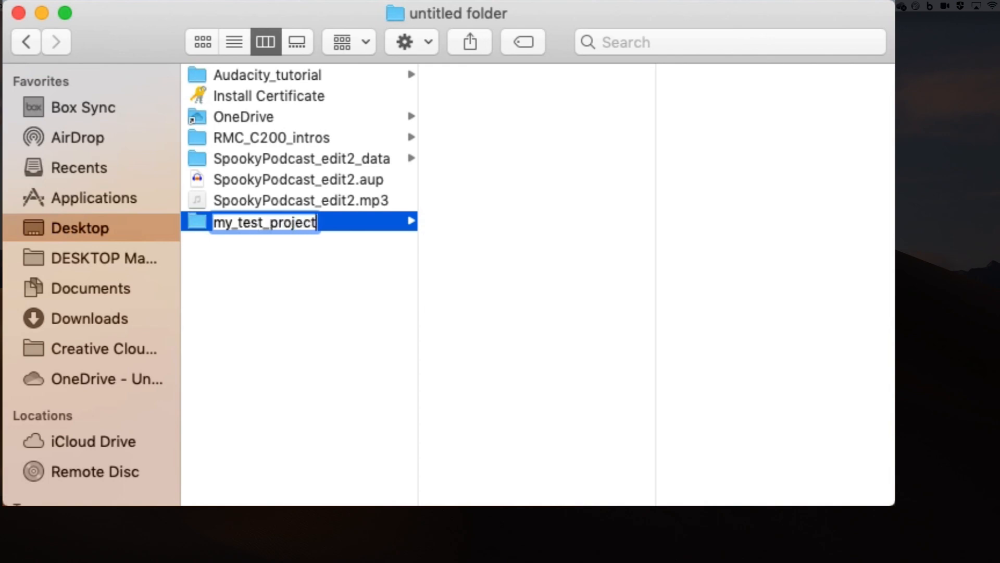
key("Return")
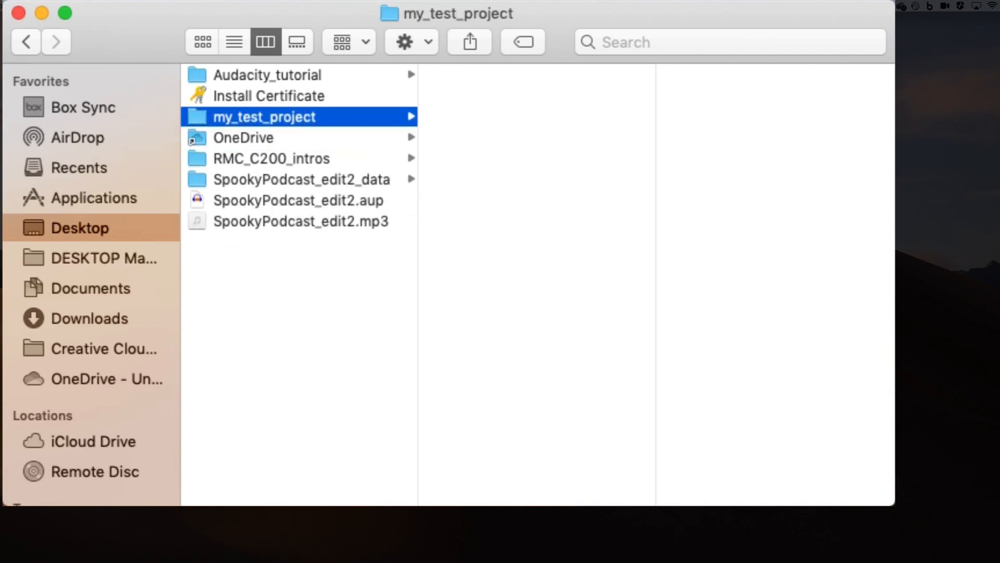
Move the SpookyPodcast_edit2_data folder and the SpookyPodcast_edit2 .aup and .mp3 files into my_test_project, and check the folder's contents.
left_click_drag(321, 238, 304, 116)
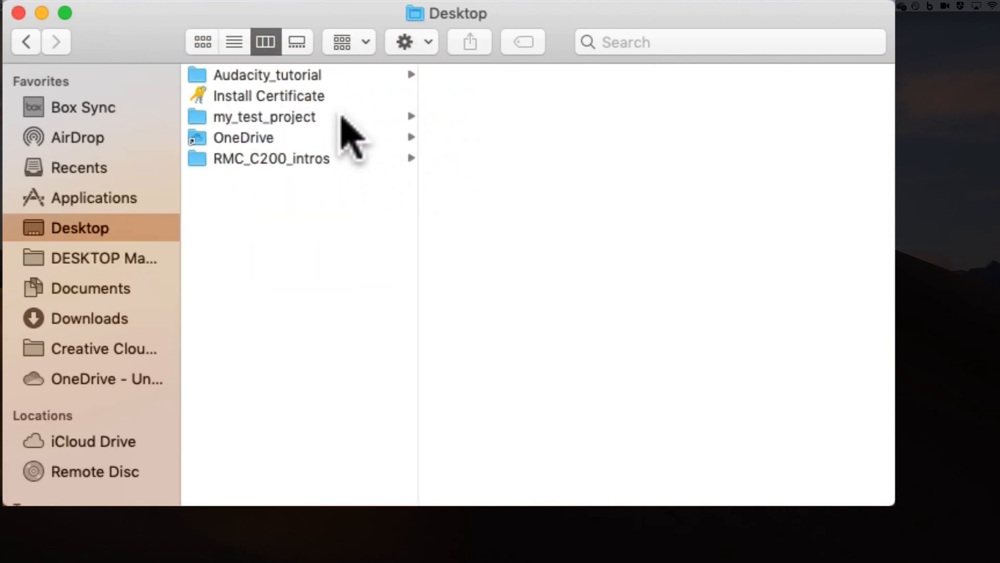
left_click(338, 119)
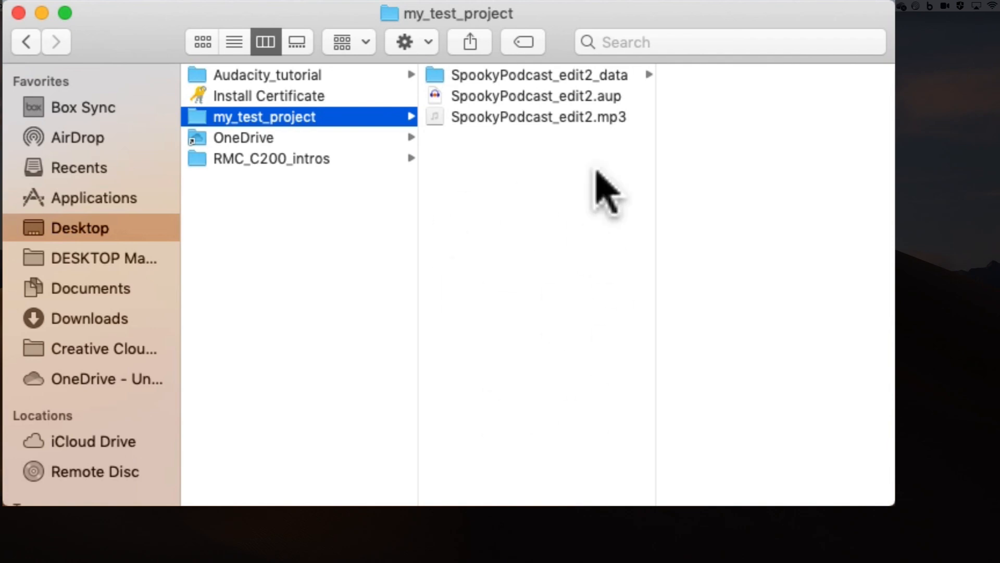
left_click(581, 97)
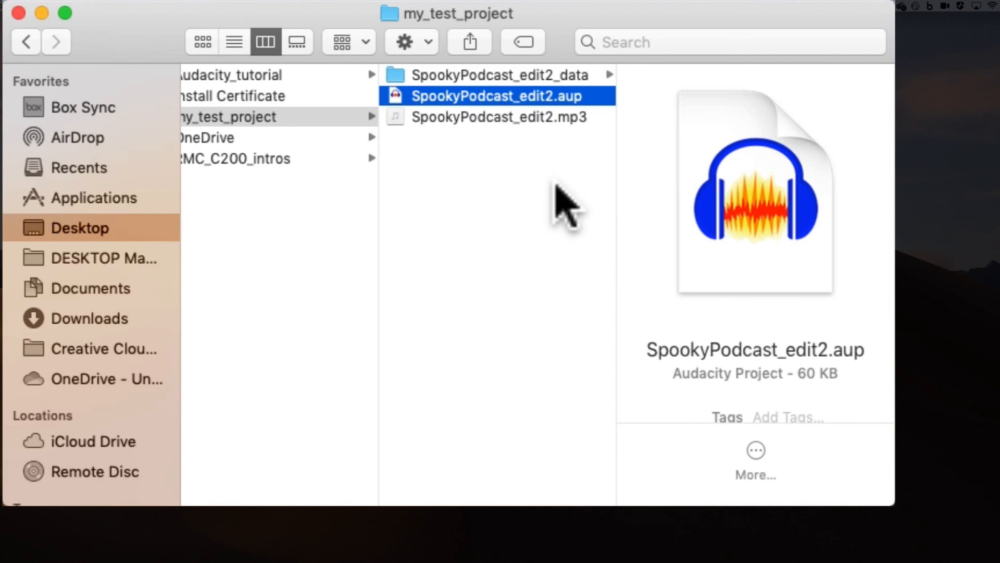
left_click(573, 118)
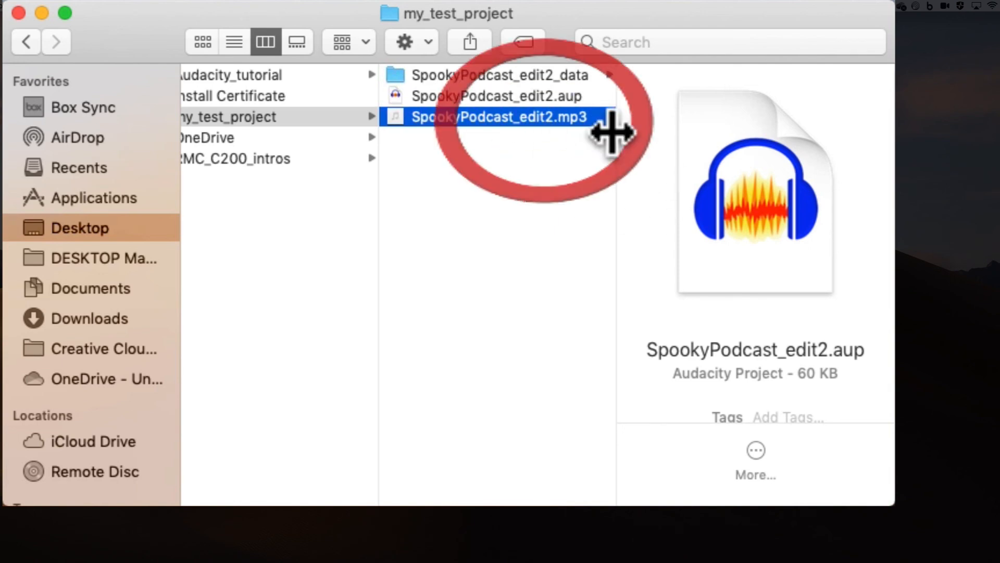